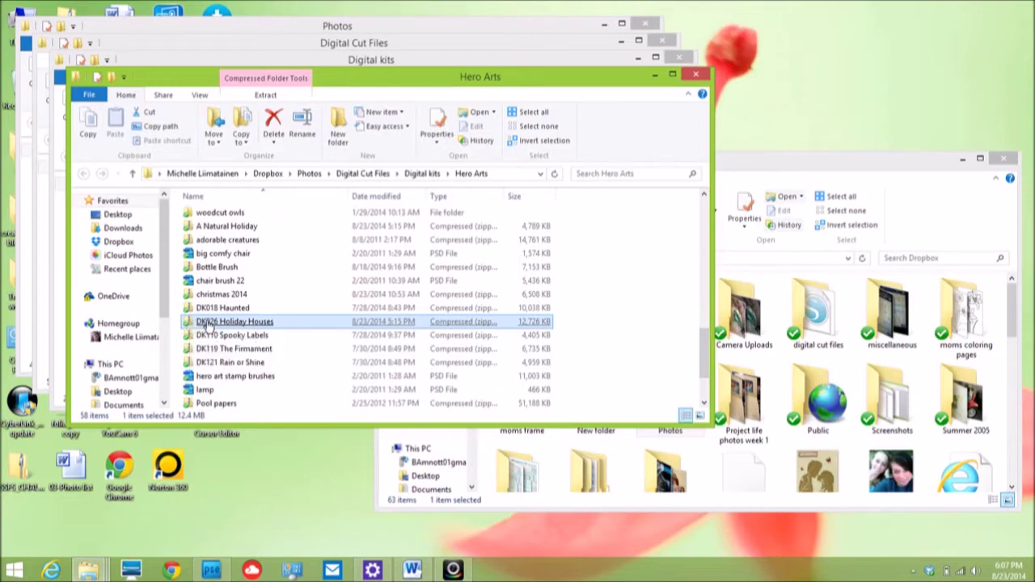
Extract the DK026 Holiday Houses zip archive into the suggested folder inside Hero Arts.
right_click(208, 324)
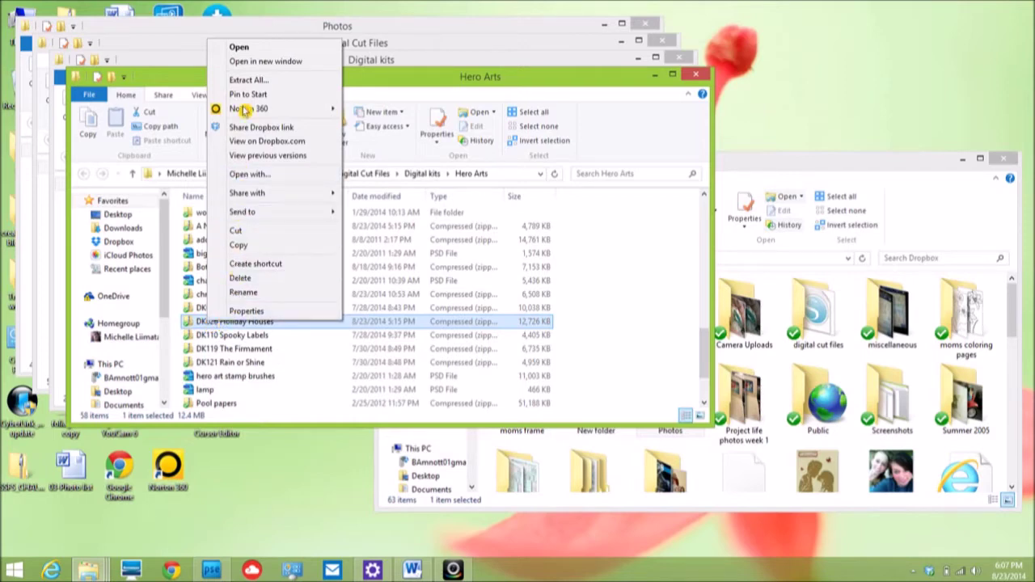
click(249, 80)
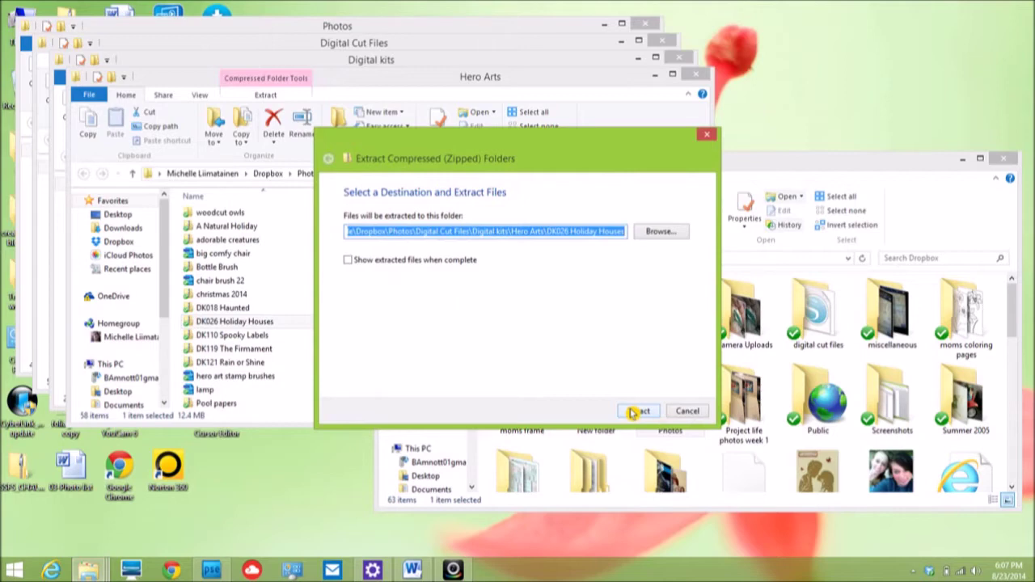
click(637, 412)
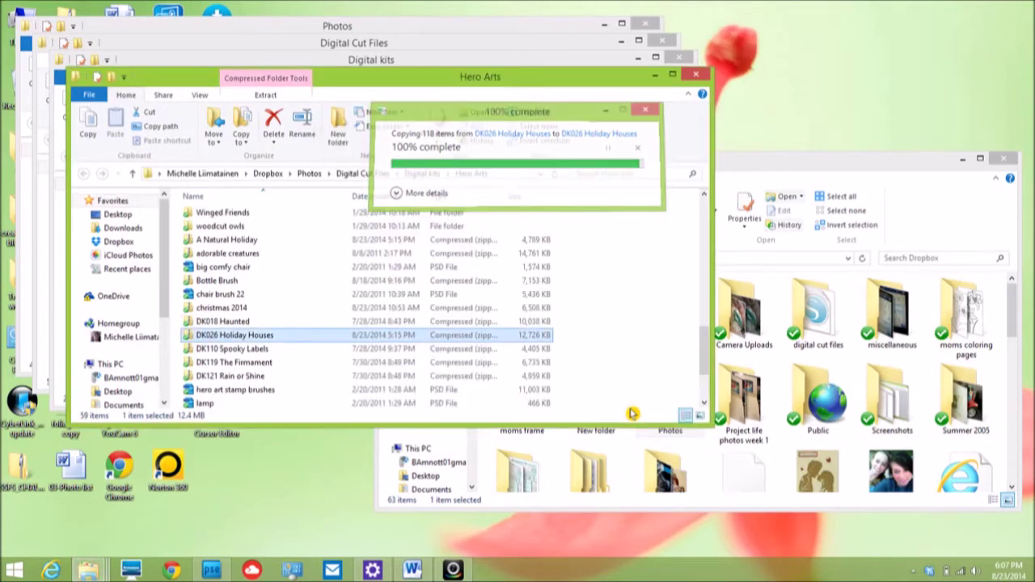
Find the extracted DK026 Holiday Houses folder in Hero Arts and open its Holiday Houses subfolder.
click(230, 338)
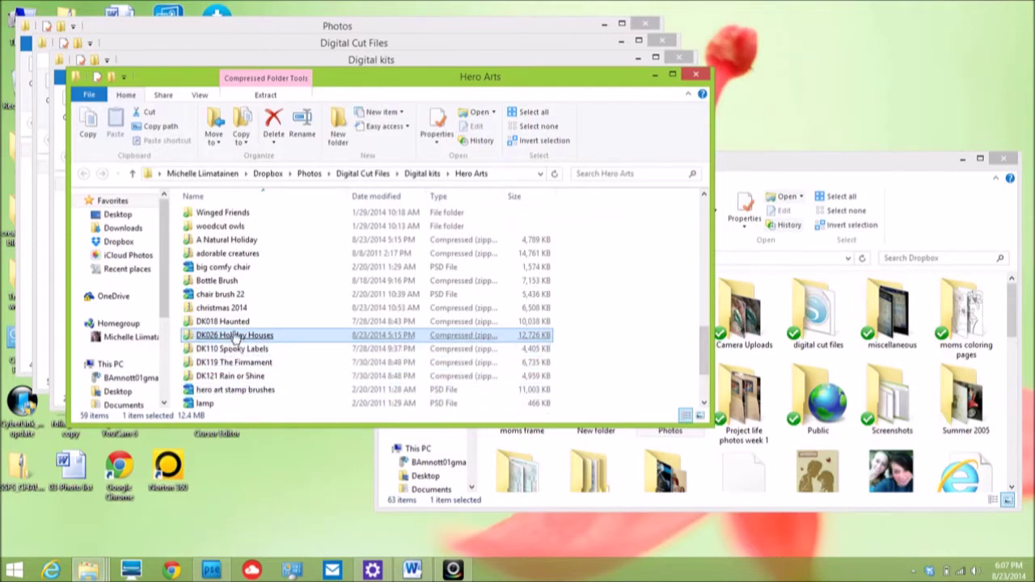
scroll(235, 337, up, 9)
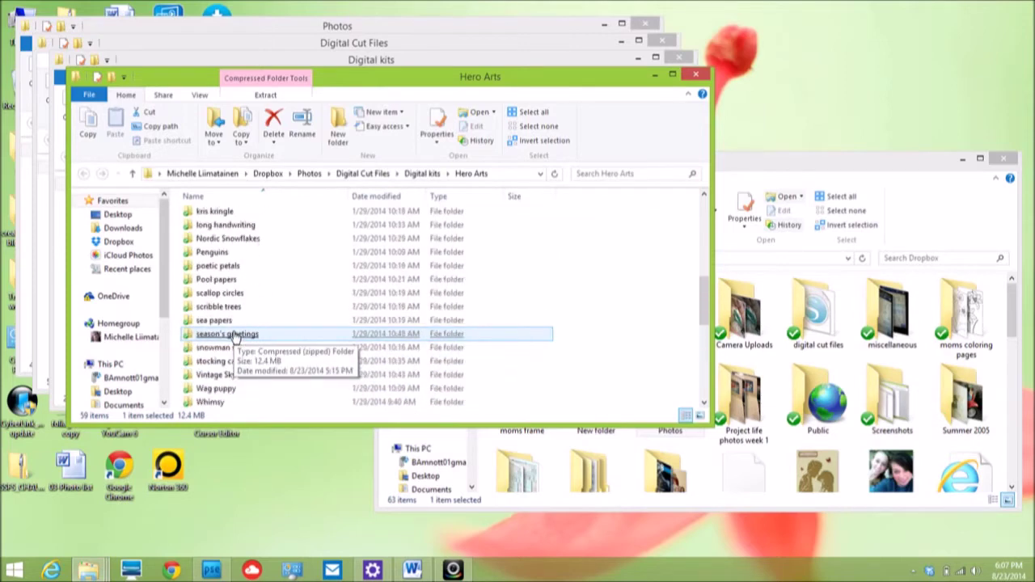
scroll(235, 335, up, 4)
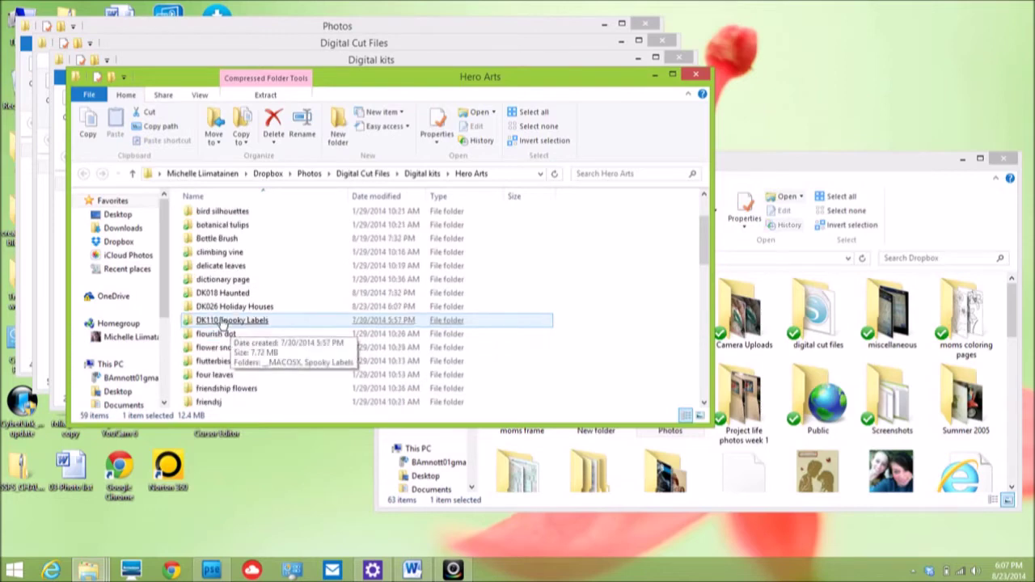
click(250, 310)
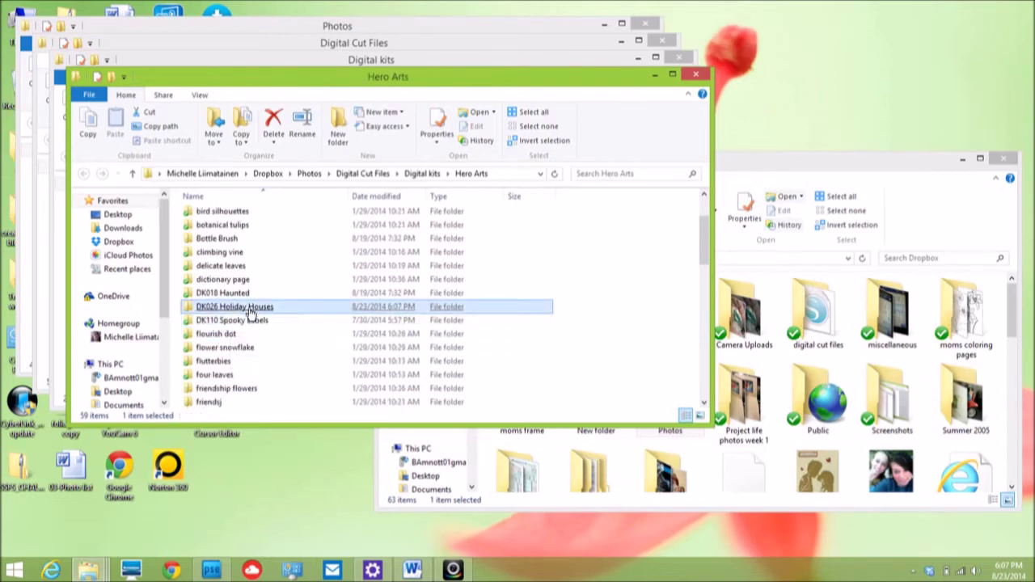
double_click(250, 312)
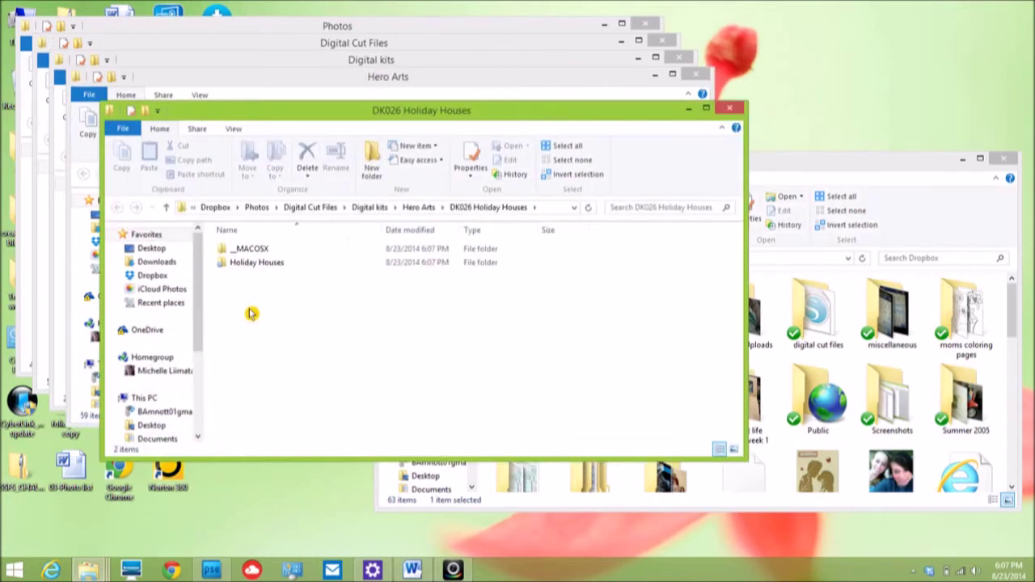
double_click(256, 267)
click(260, 271)
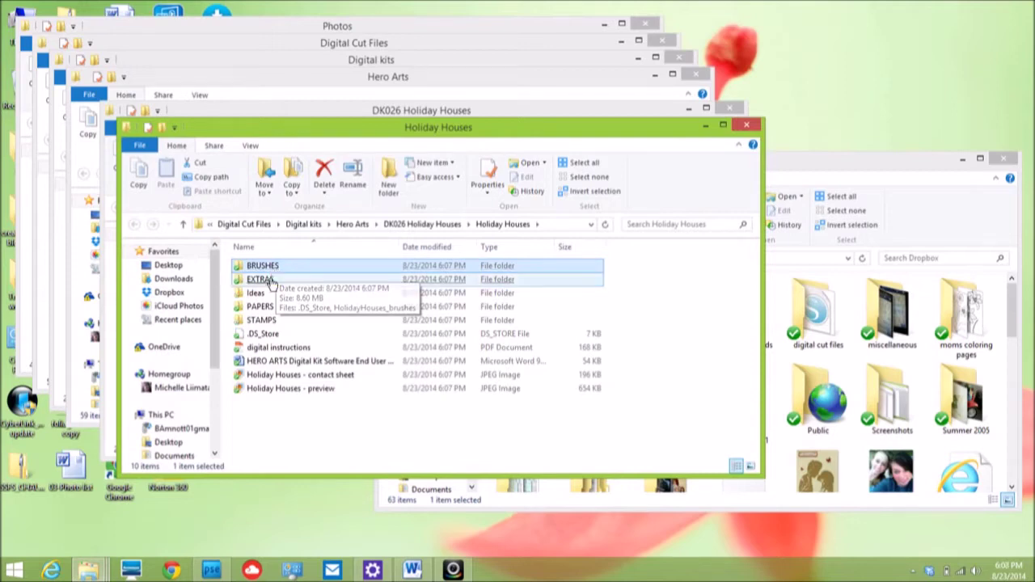
Open the EXTRAS folder and look through its brad, button, paper, pearl, tag and townhouse images.
click(272, 281)
double_click(271, 281)
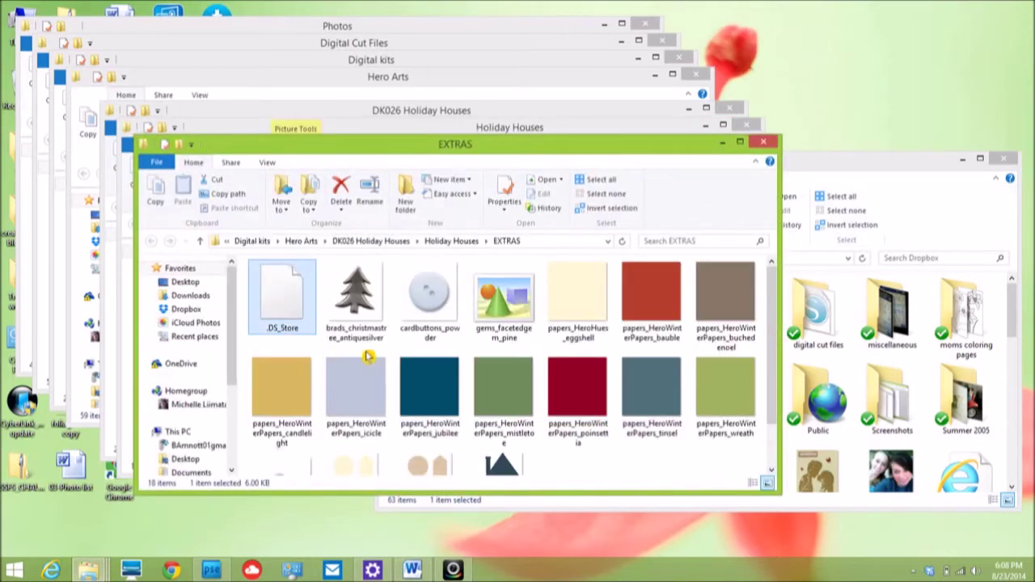
click(363, 305)
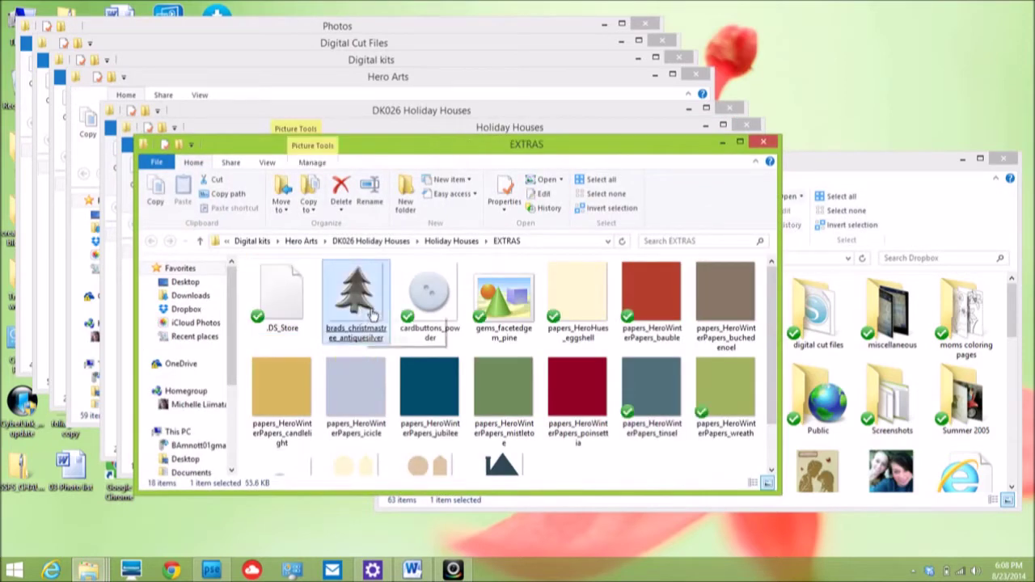
click(450, 316)
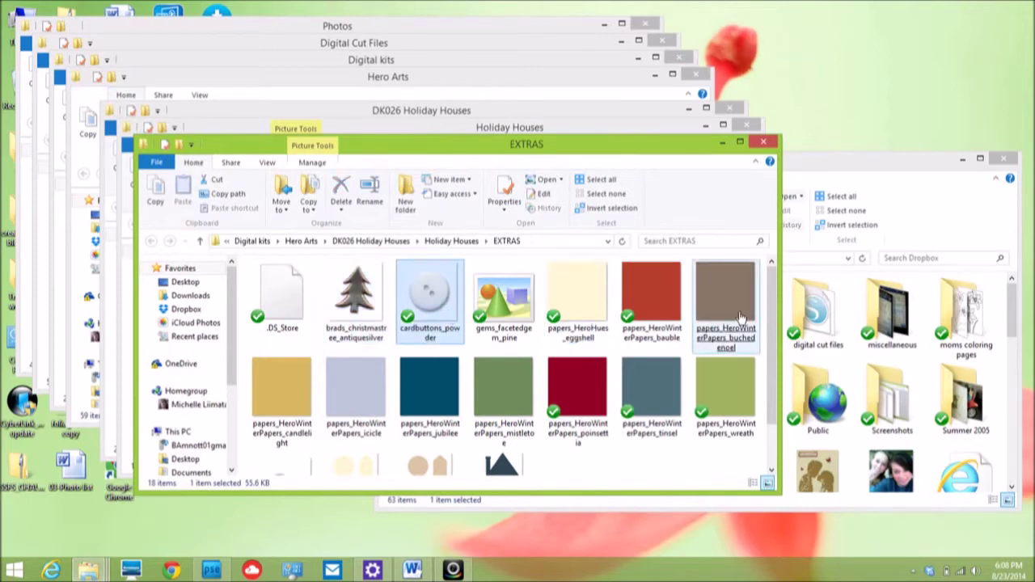
click(260, 392)
click(259, 392)
scroll(259, 392, down, 1)
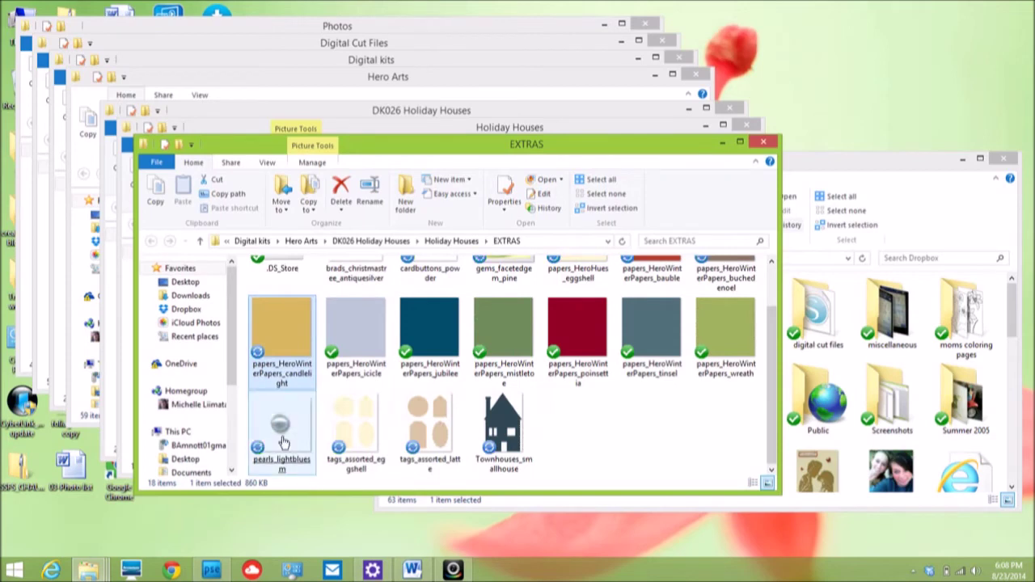
click(283, 435)
click(428, 453)
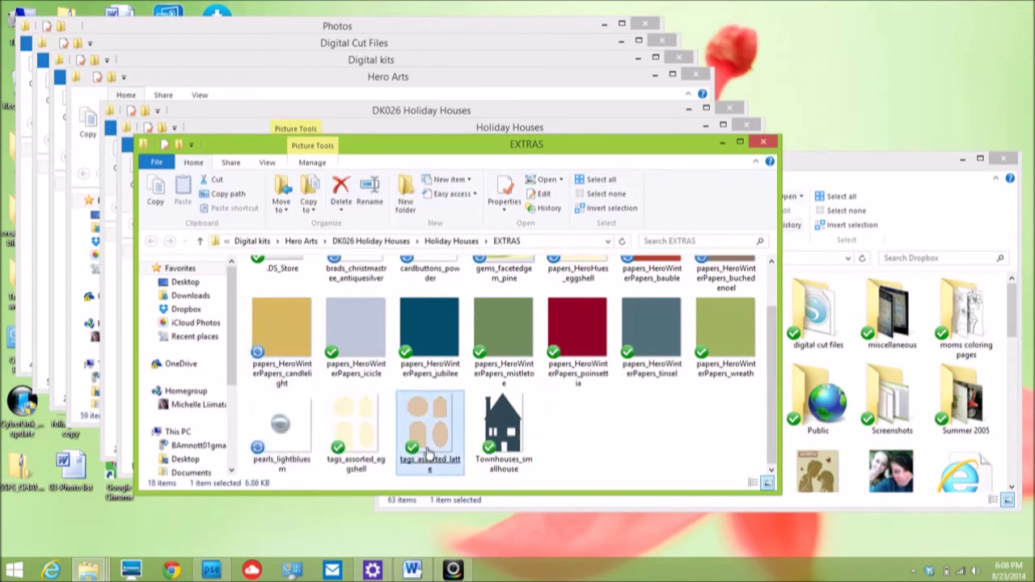
click(507, 448)
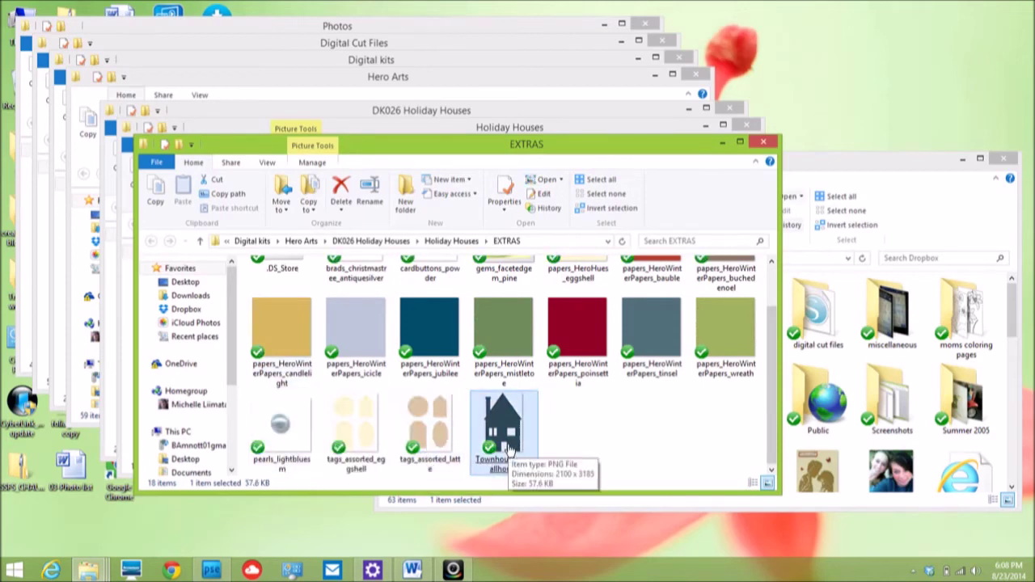
Return to the Holiday Houses folder, open PAPERS, and preview the HolidayHouses_snowpaper image before closing the preview.
click(441, 245)
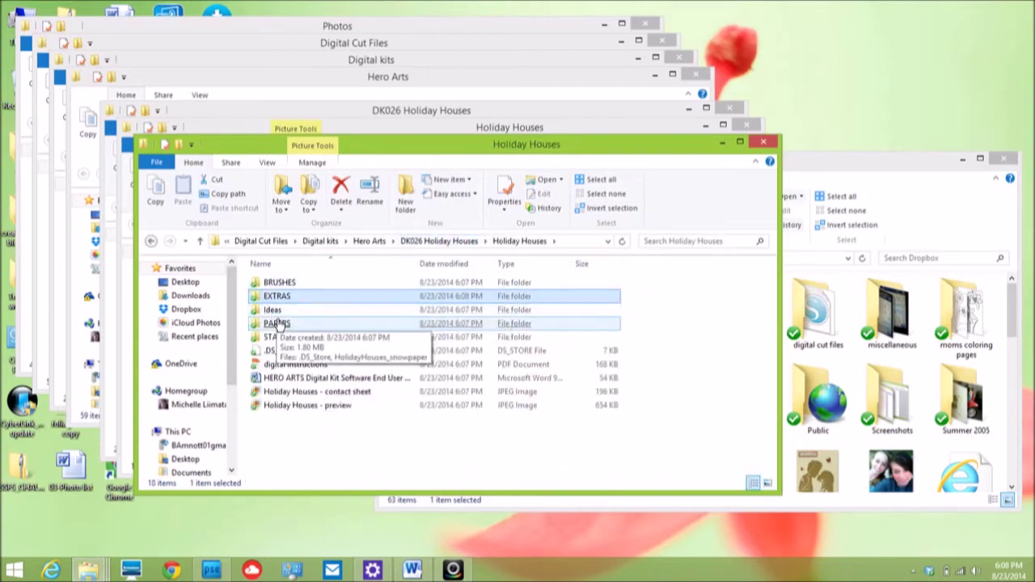
click(278, 323)
double_click(278, 323)
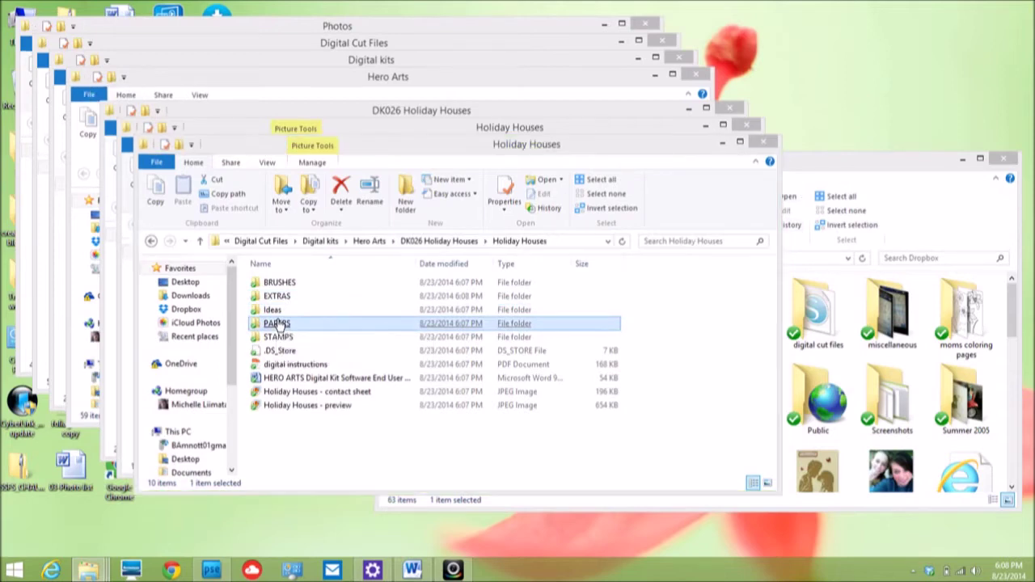
click(388, 333)
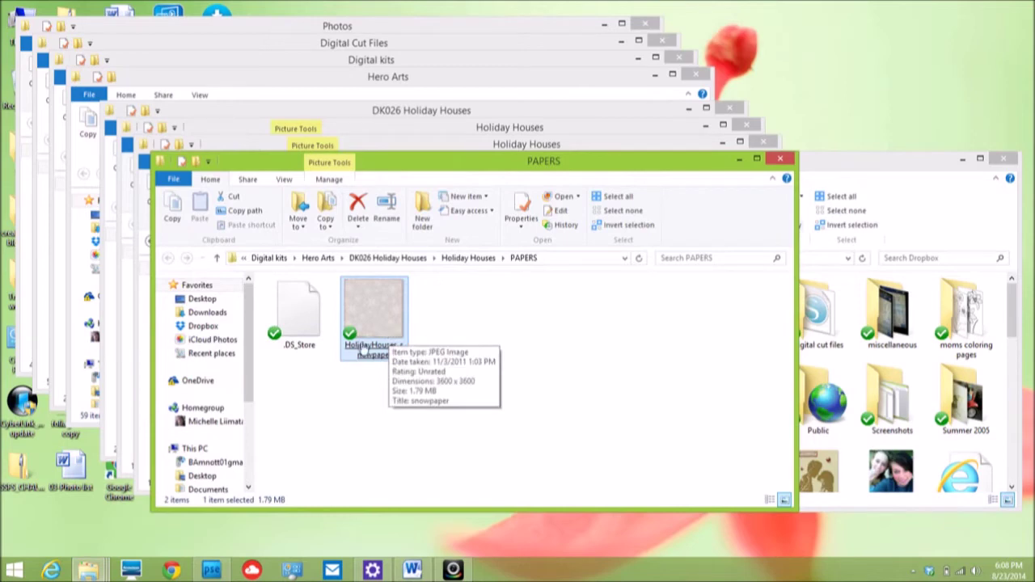
double_click(389, 315)
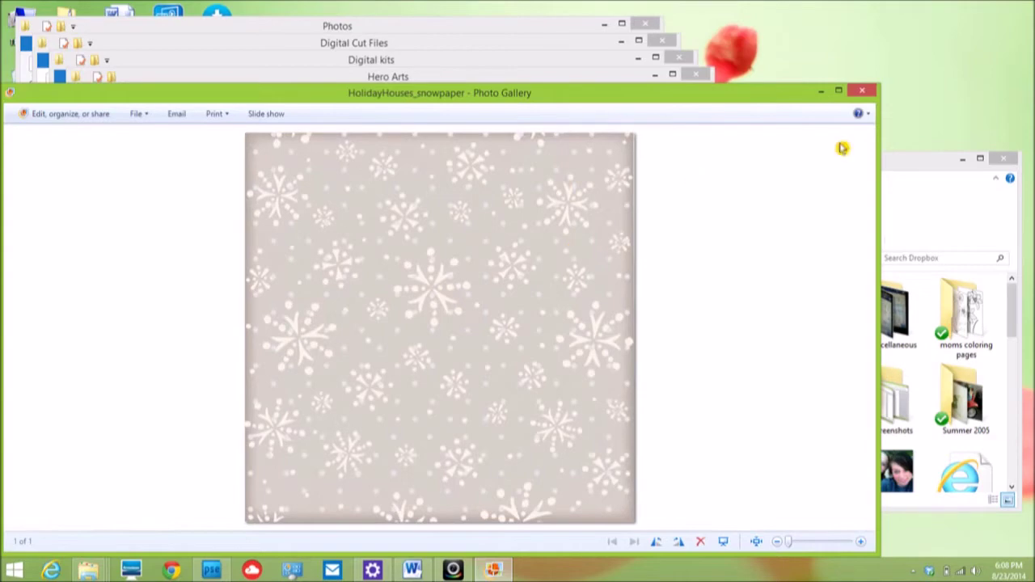
click(863, 93)
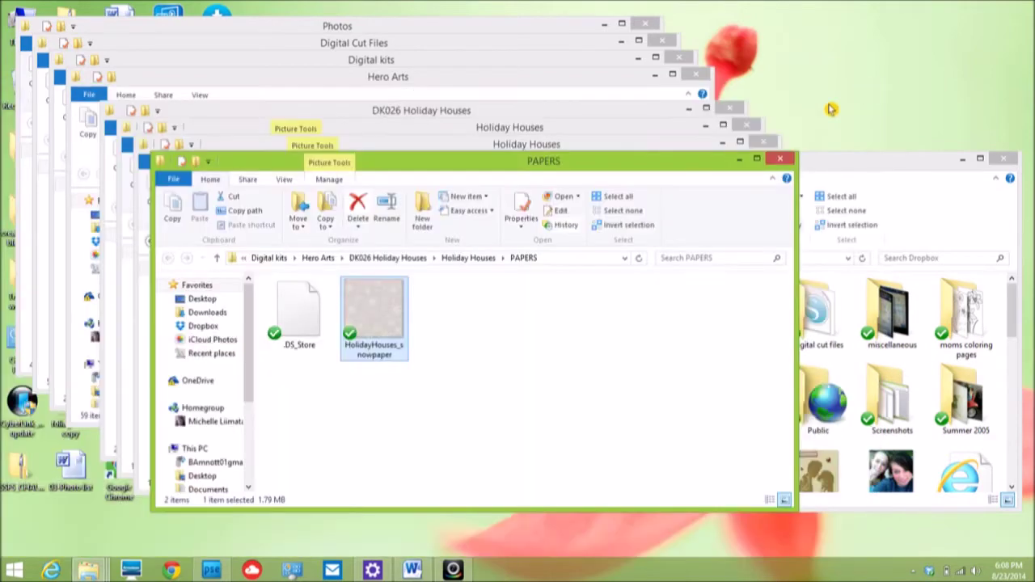
Go back to the Holiday Houses folder, open STAMPS, and look through the stamps up to HolidayHouses_house3.
click(460, 258)
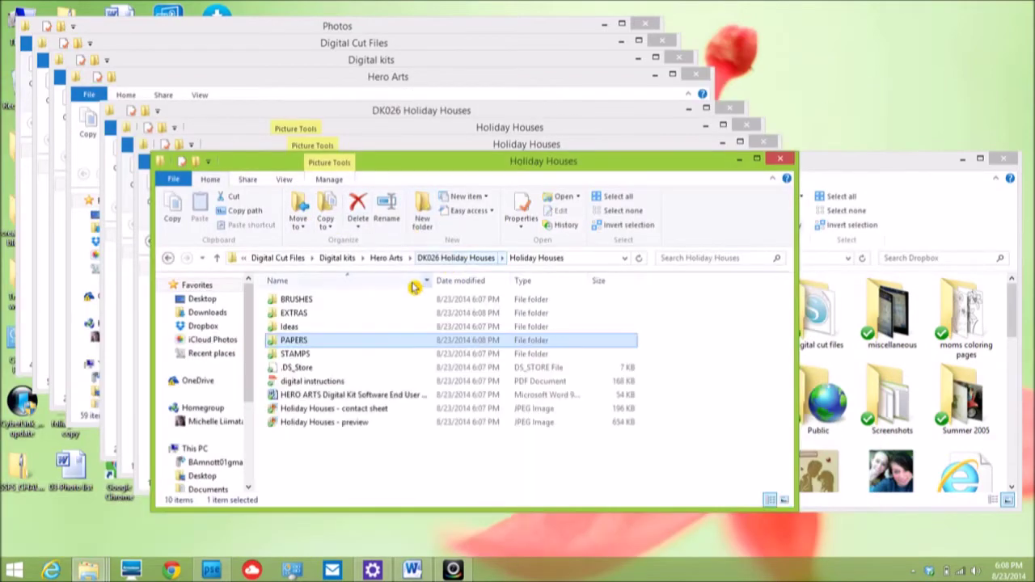
double_click(288, 355)
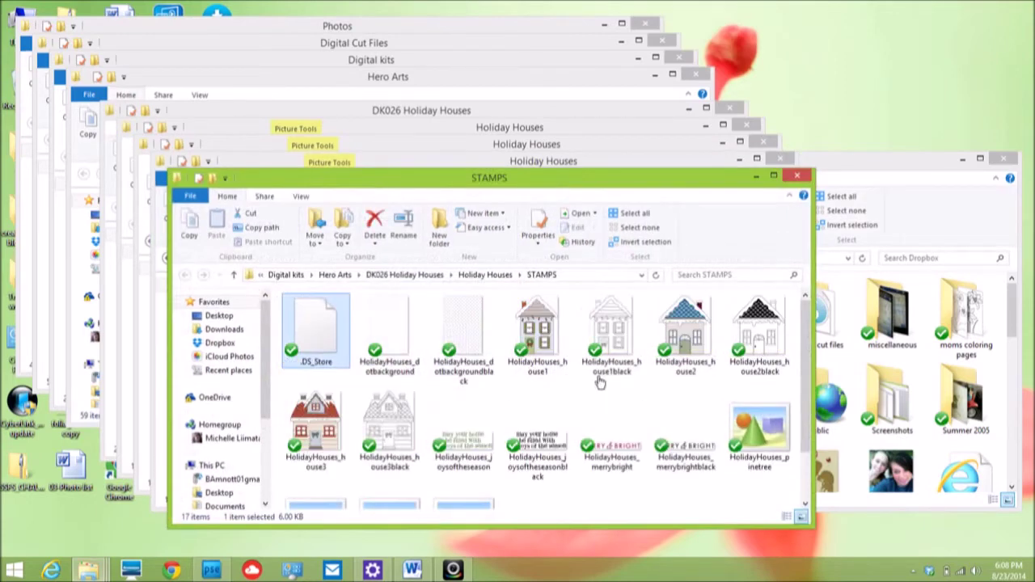
click(714, 401)
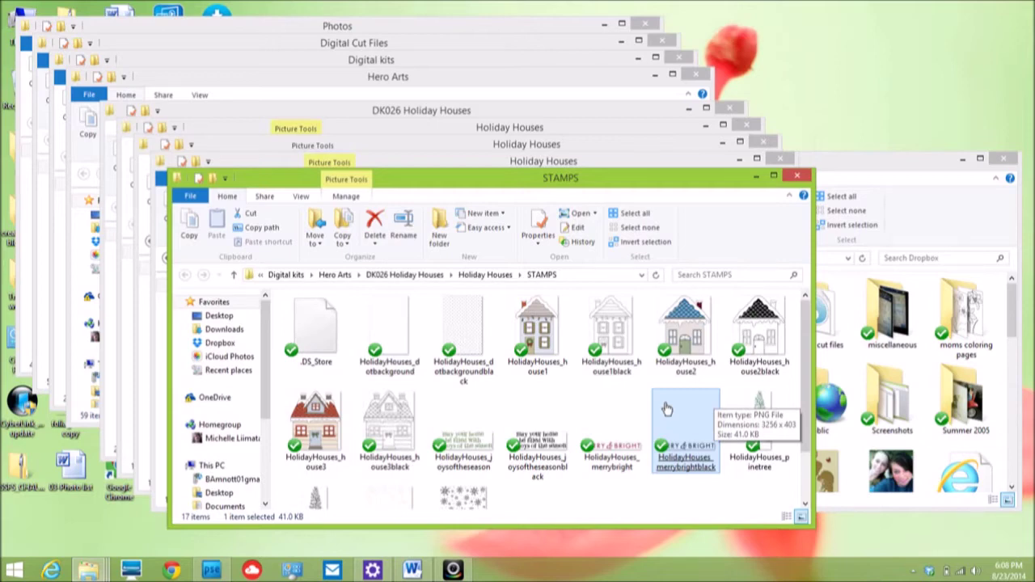
drag(450, 181, 362, 105)
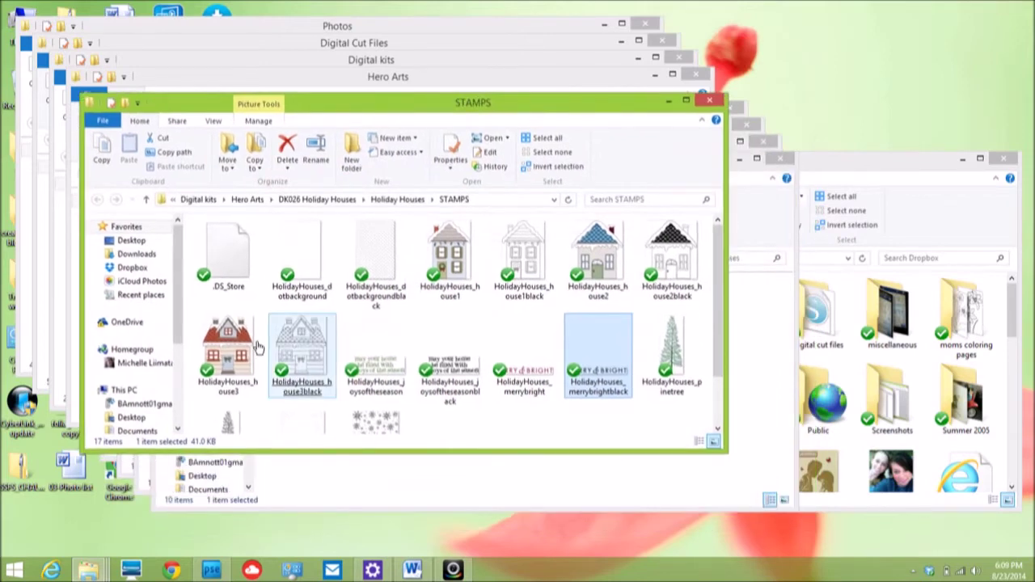
click(232, 376)
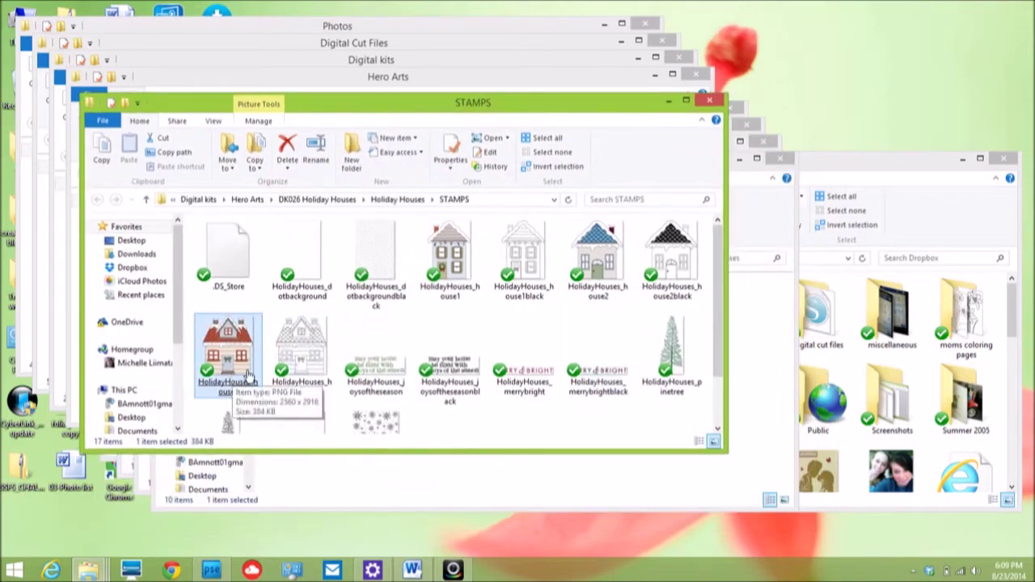
Switch to Microsoft Word and insert the HolidayHouses_house3 picture from the STAMPS folder into the blank document.
click(412, 570)
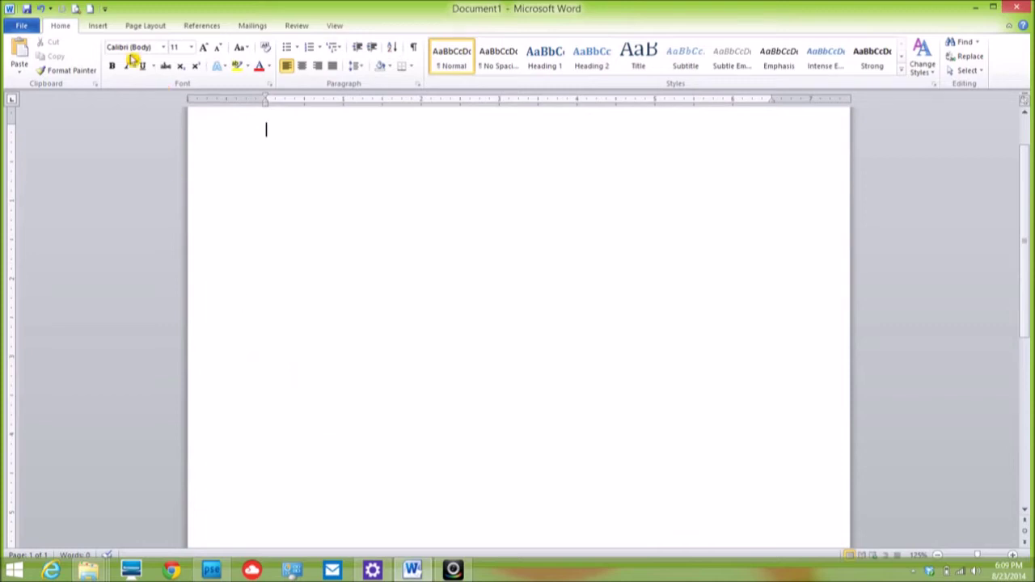
click(100, 27)
click(139, 55)
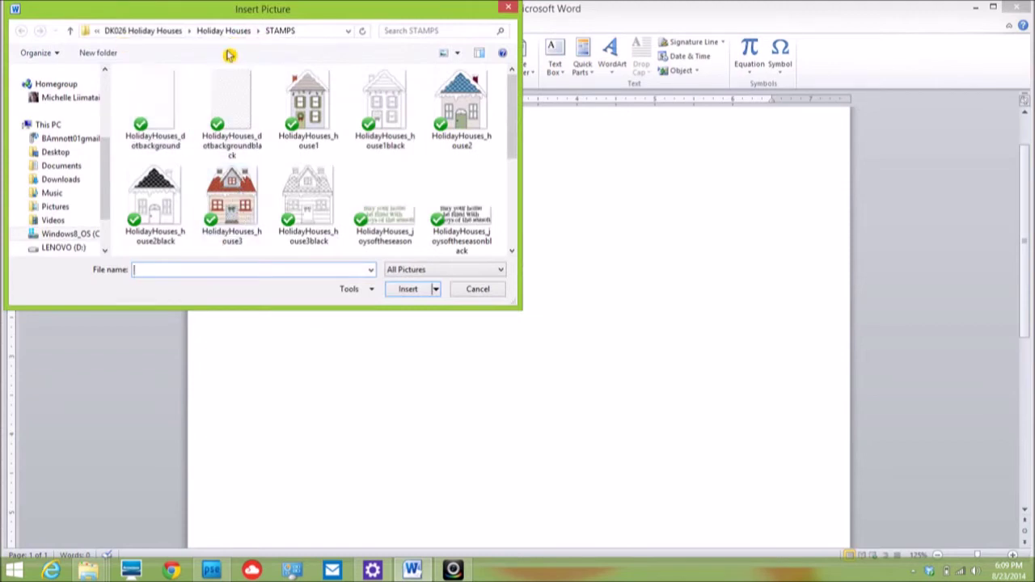
click(235, 212)
double_click(235, 211)
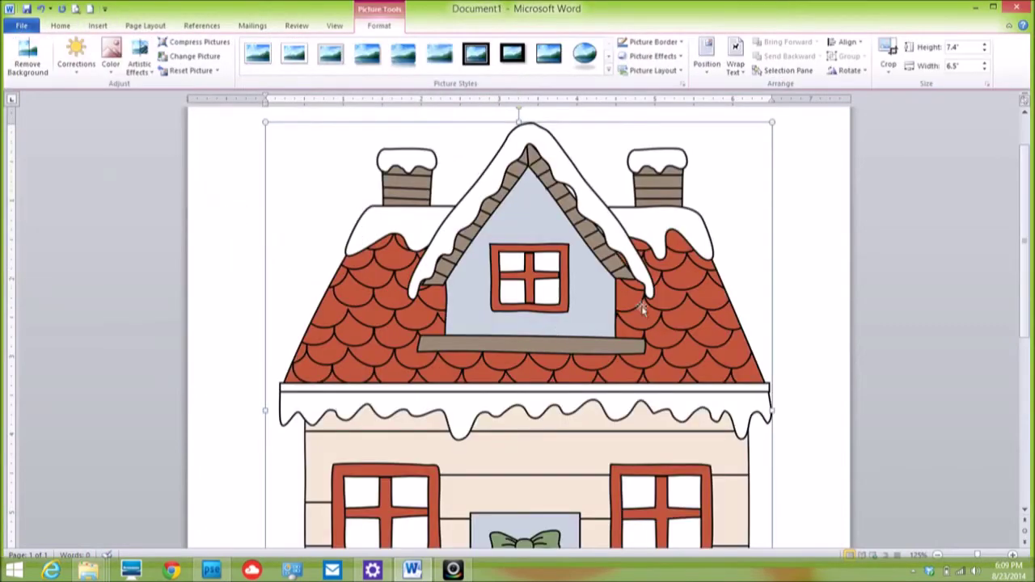
mouse_move(1027, 172)
mouse_down()
mouse_move(1028, 250)
mouse_move(1025, 186)
mouse_up()
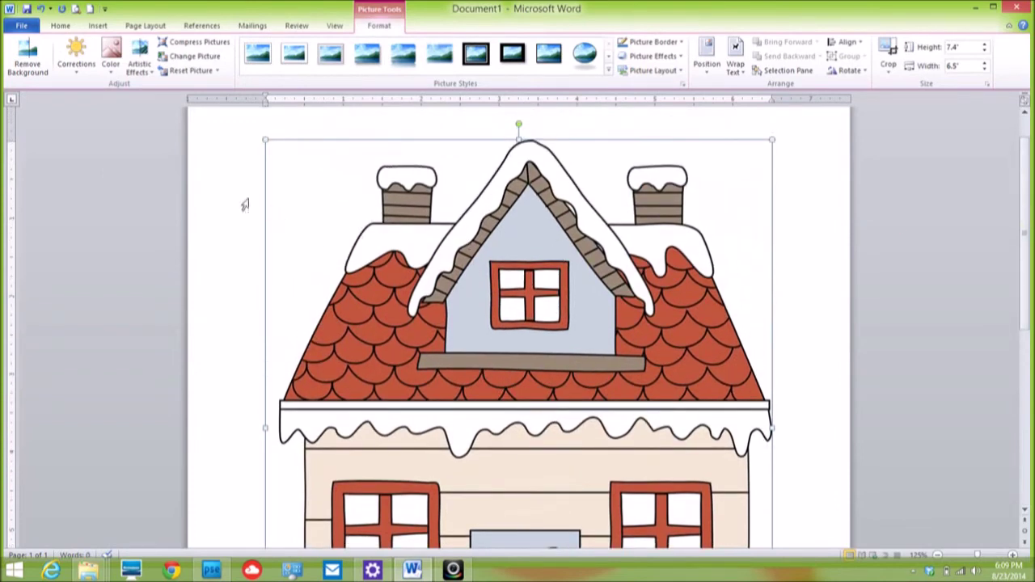
Try a duller, lower-contrast Brightness and Contrast correction on the house picture and undo it.
click(74, 75)
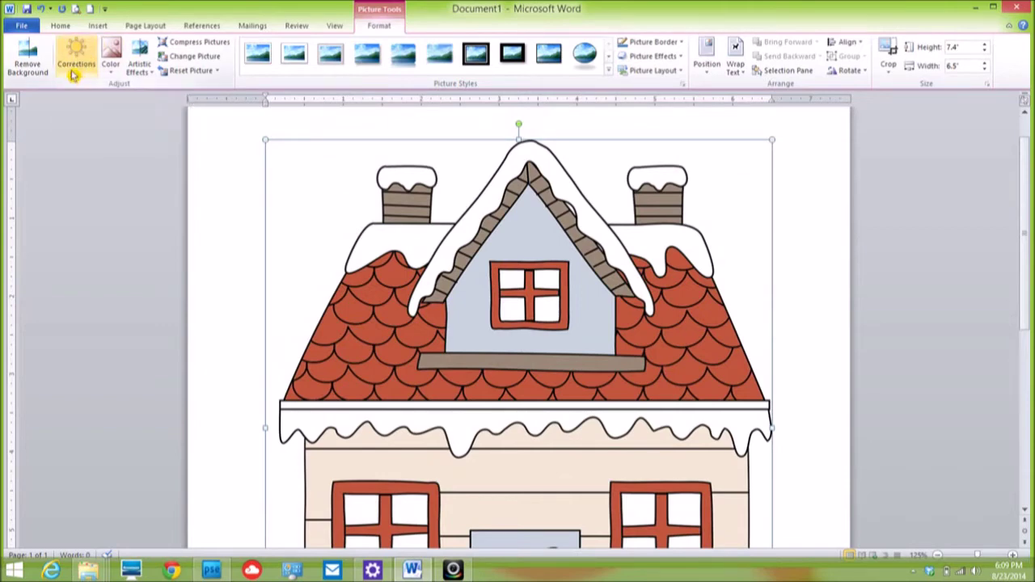
click(73, 73)
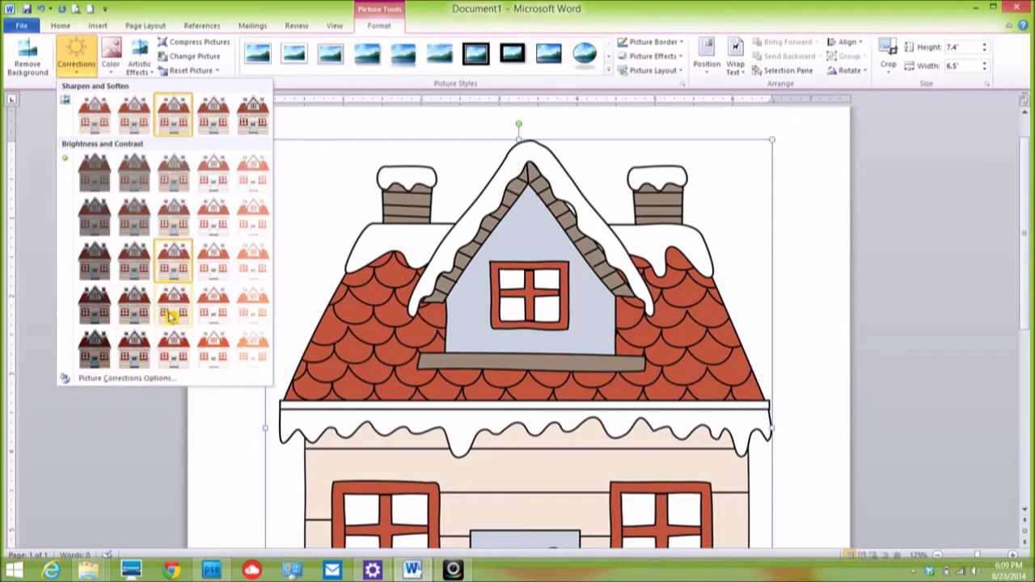
click(186, 182)
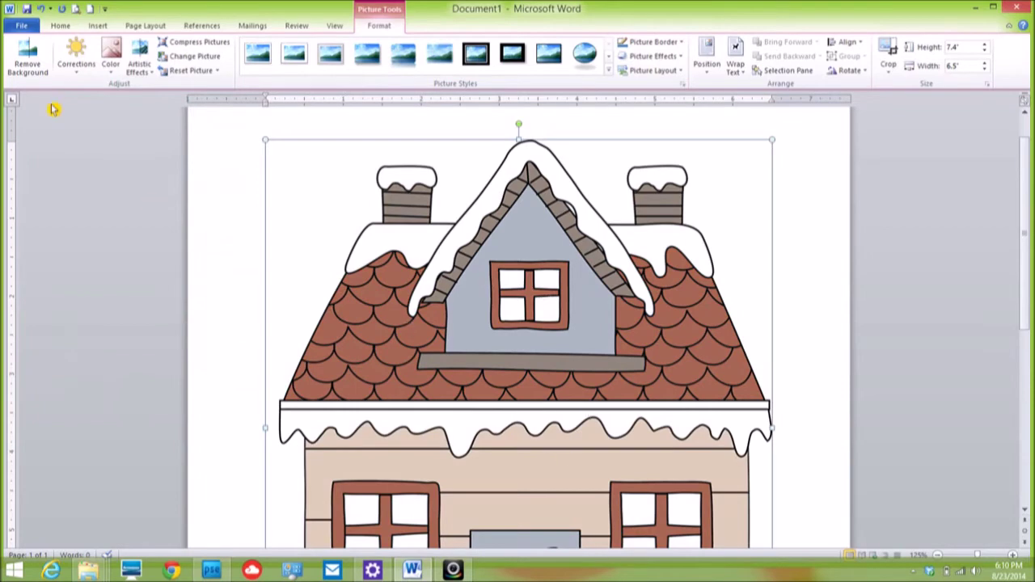
click(40, 9)
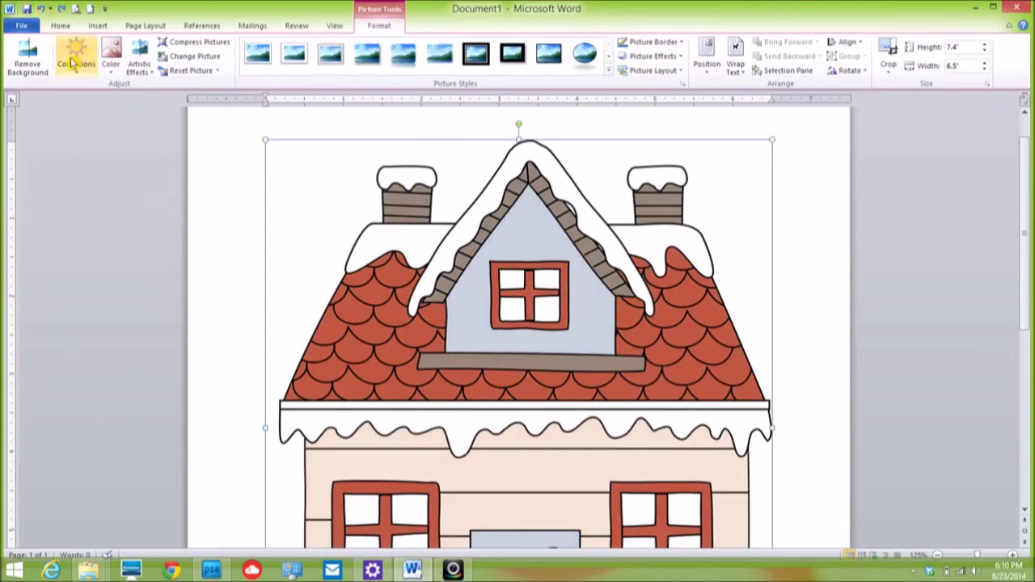
Recolor the house picture with the dark aqua color variation.
click(111, 63)
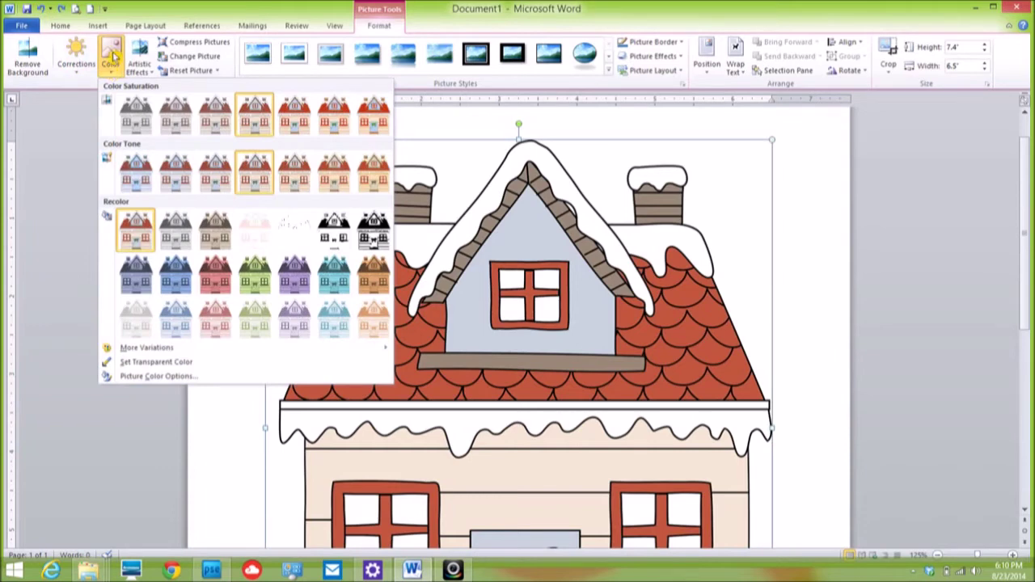
click(331, 277)
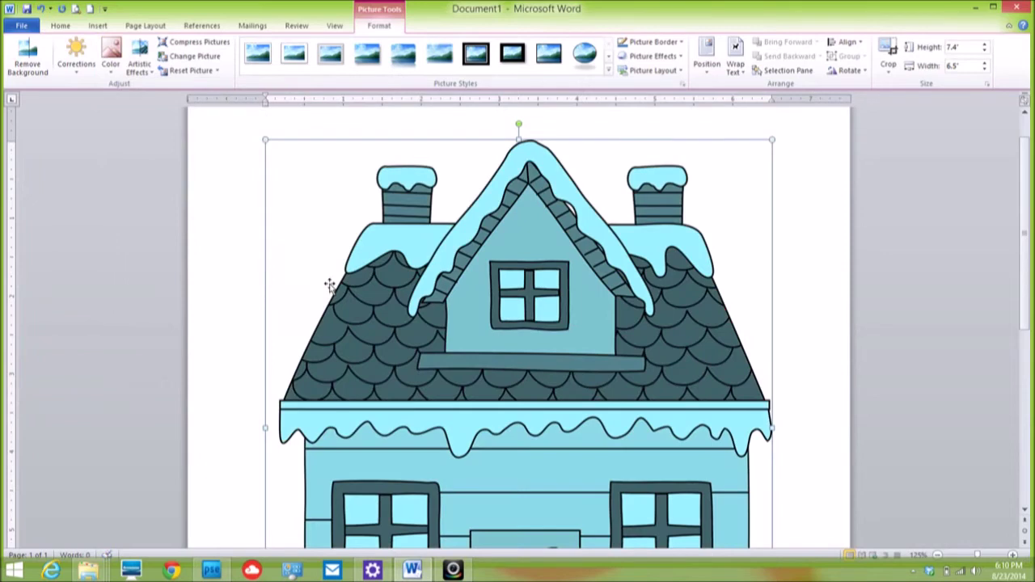
Try the palest gray light color variation on the house picture and undo it.
click(111, 62)
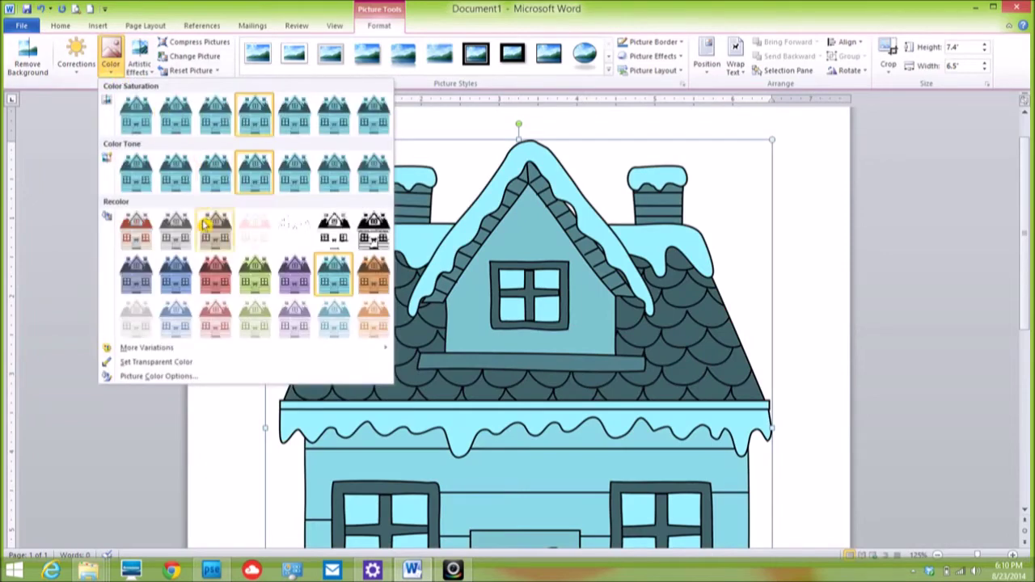
click(133, 320)
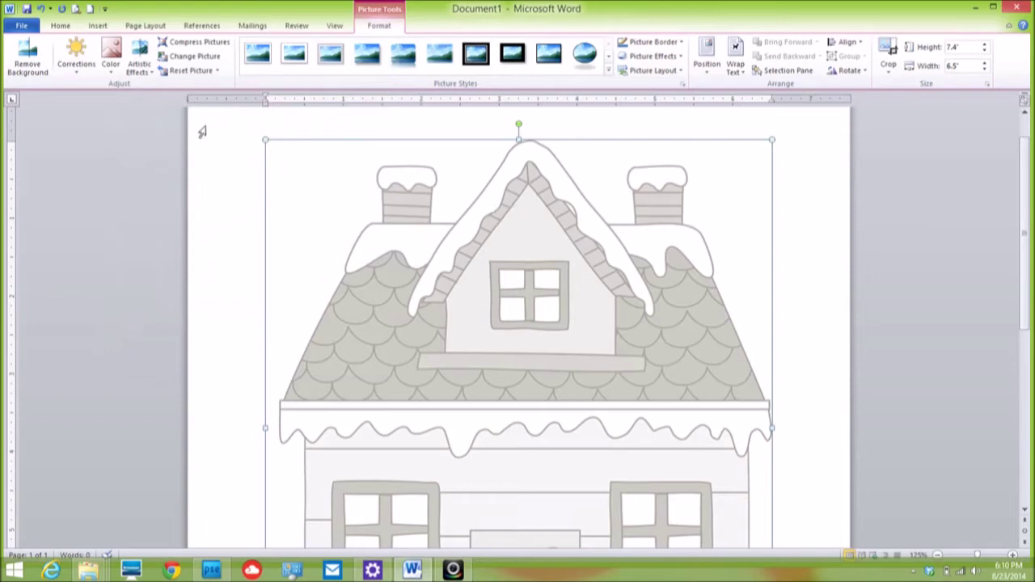
click(42, 9)
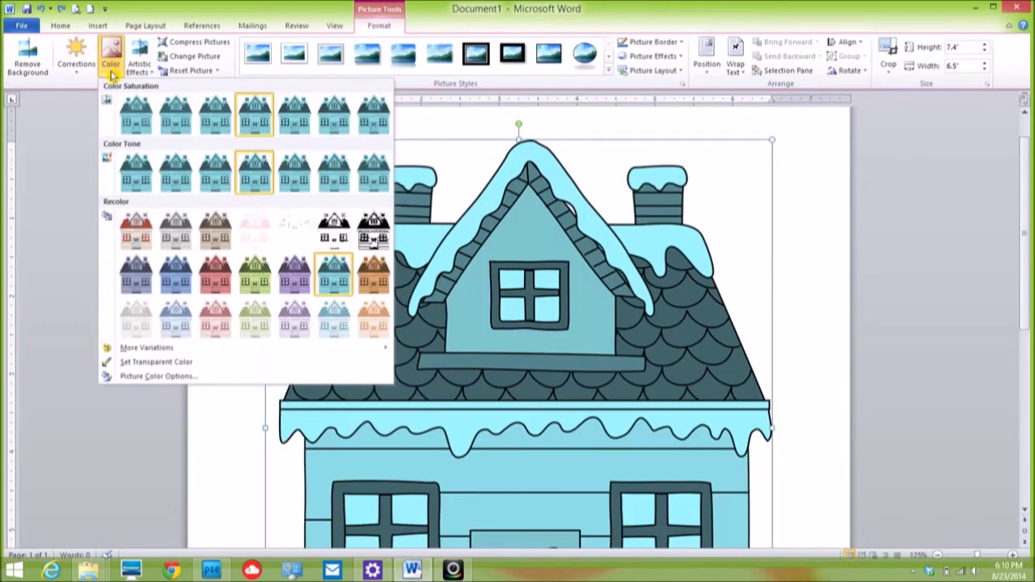
Restore the house picture's original colors with No Recolor.
click(138, 234)
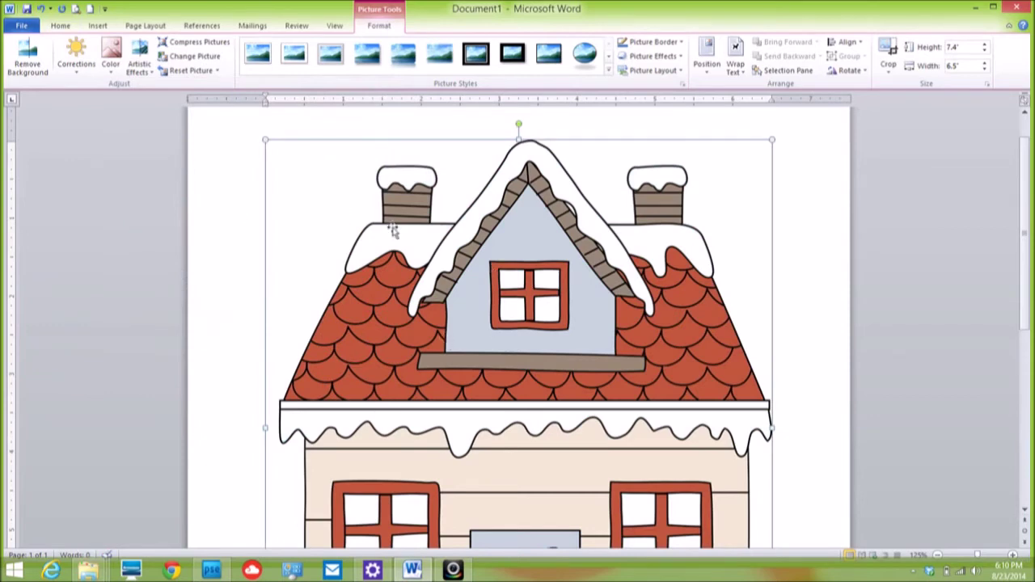
Try the strongest color saturation and a warmer color tone on the house picture, and undo both.
click(111, 60)
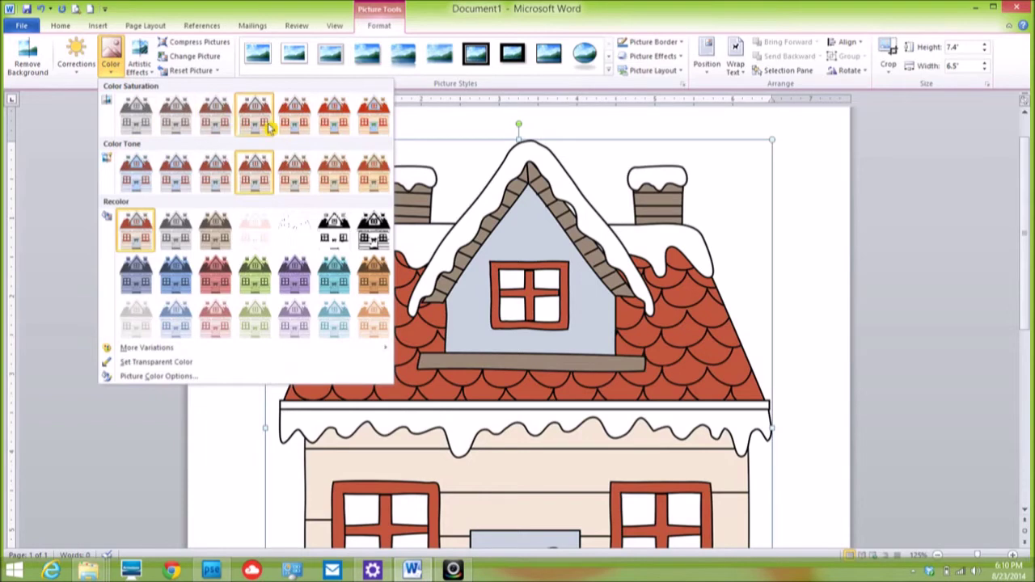
click(365, 121)
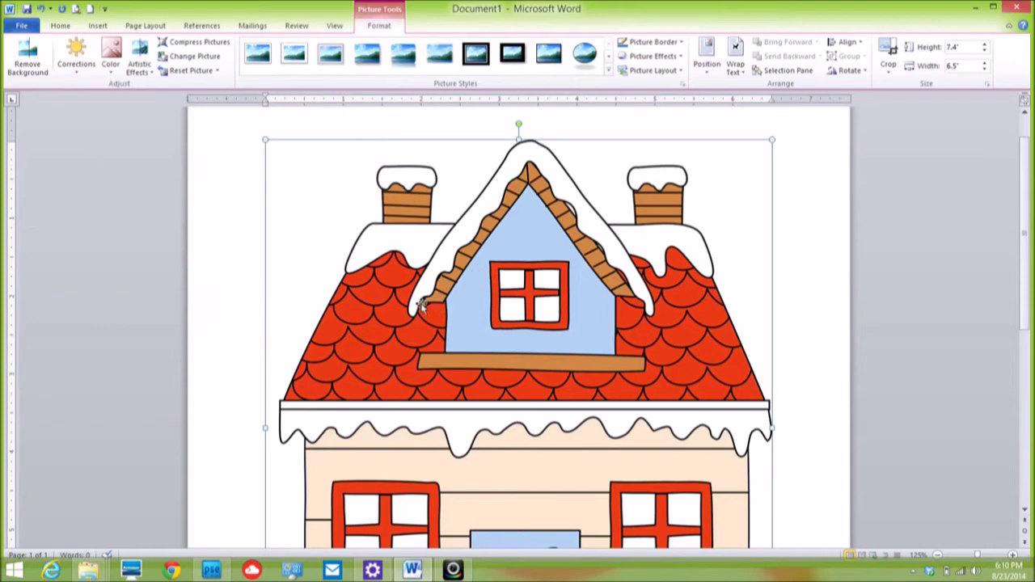
click(110, 70)
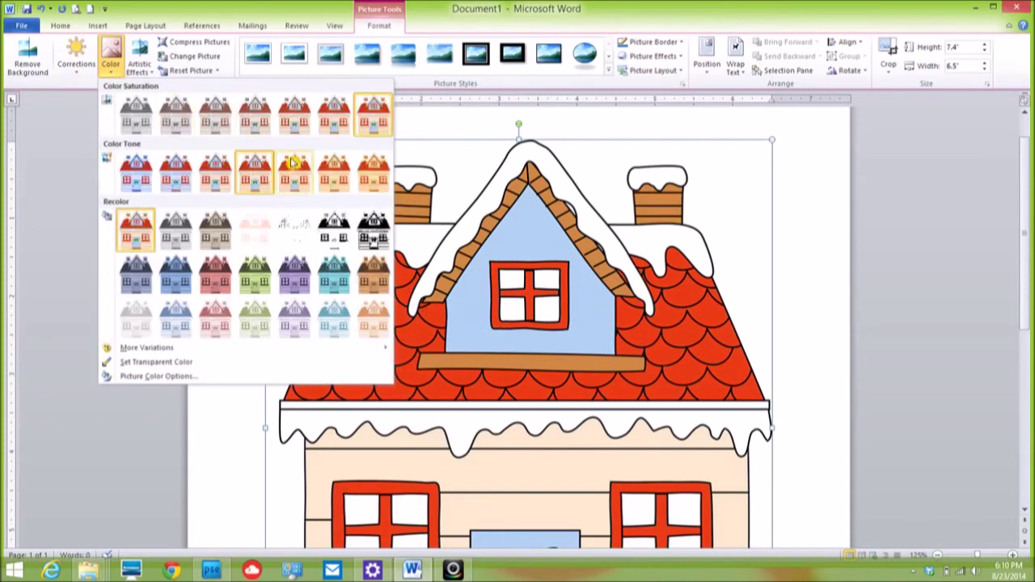
click(331, 185)
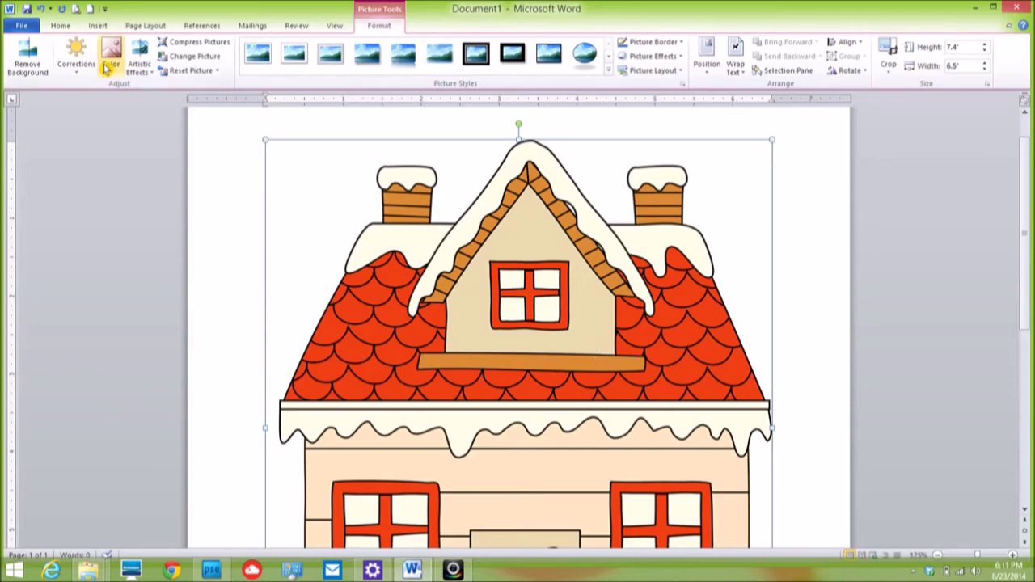
click(40, 10)
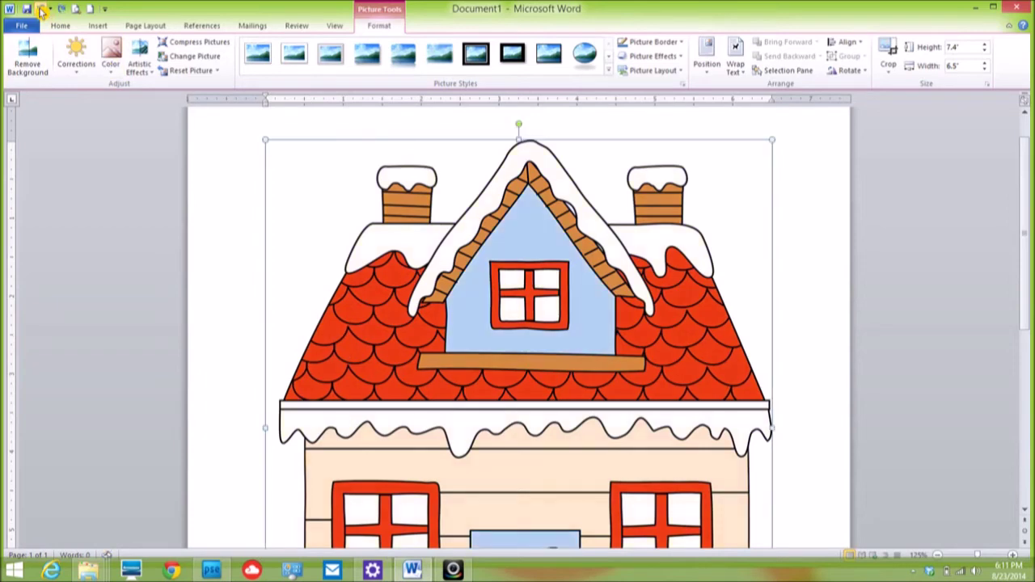
click(40, 10)
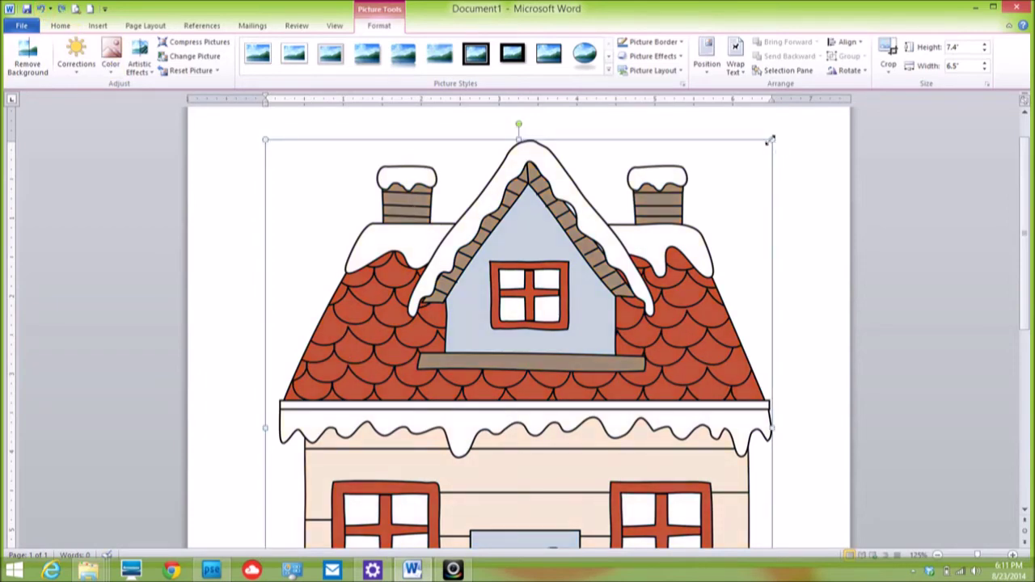
Shrink the house picture proportionally to about 3.79 inches high by 3.33 inches wide.
drag(771, 140, 442, 350)
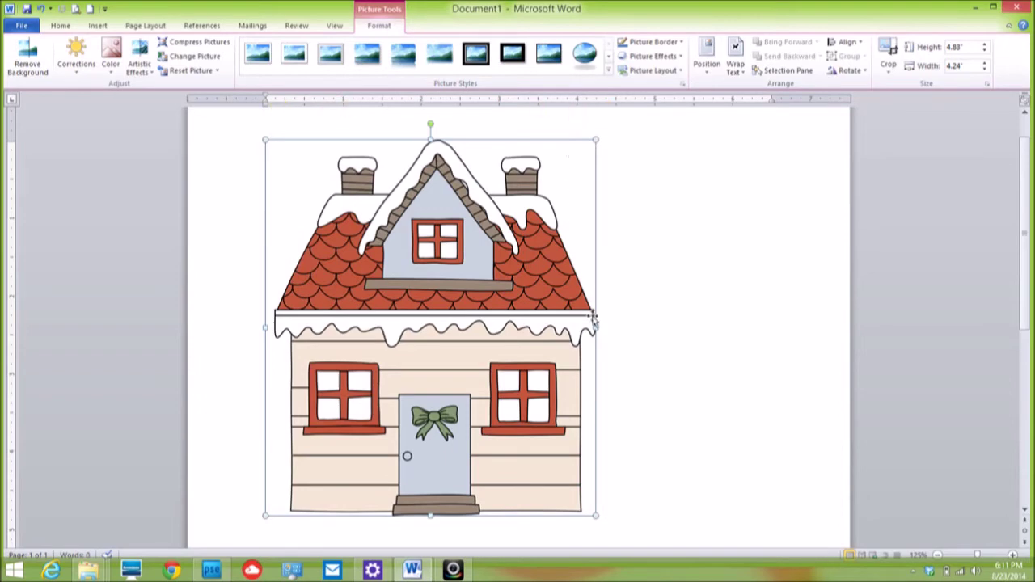
drag(595, 141, 484, 183)
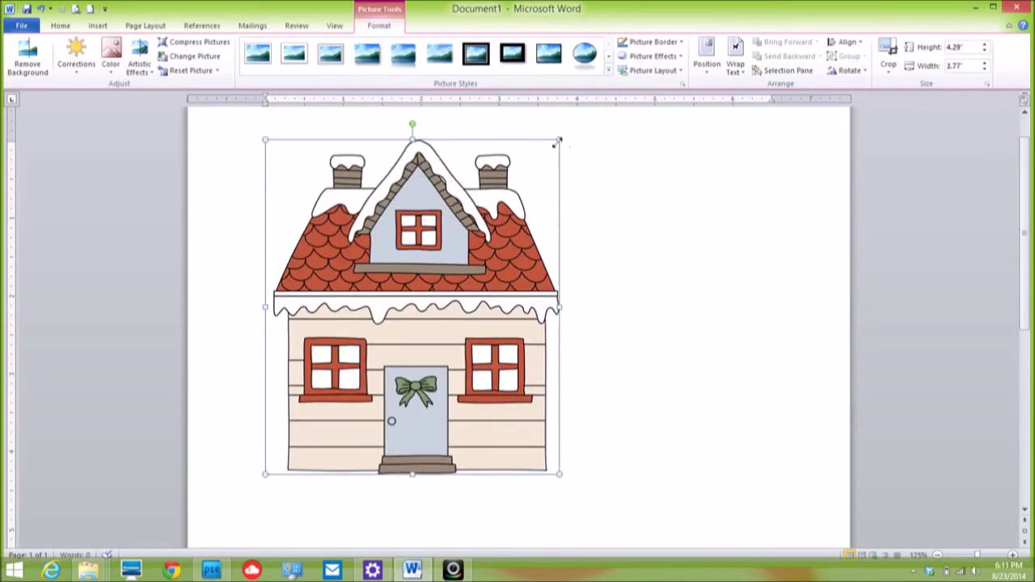
drag(557, 143, 493, 181)
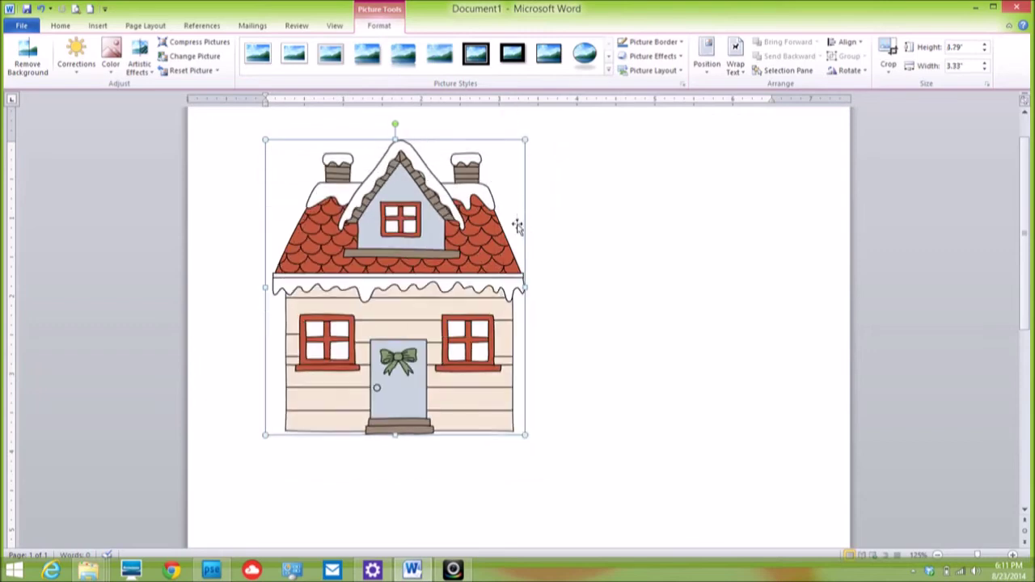
drag(450, 259, 428, 251)
Try to insert the HolidayHouses_joysoftheseasonblack picture while the house is still selected, and undo the insertion.
click(96, 25)
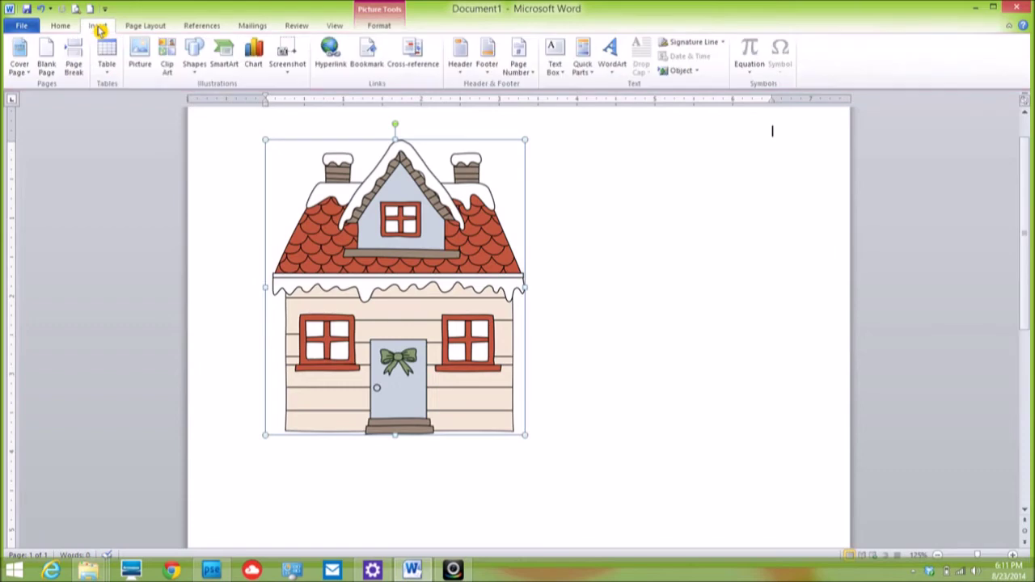
click(143, 57)
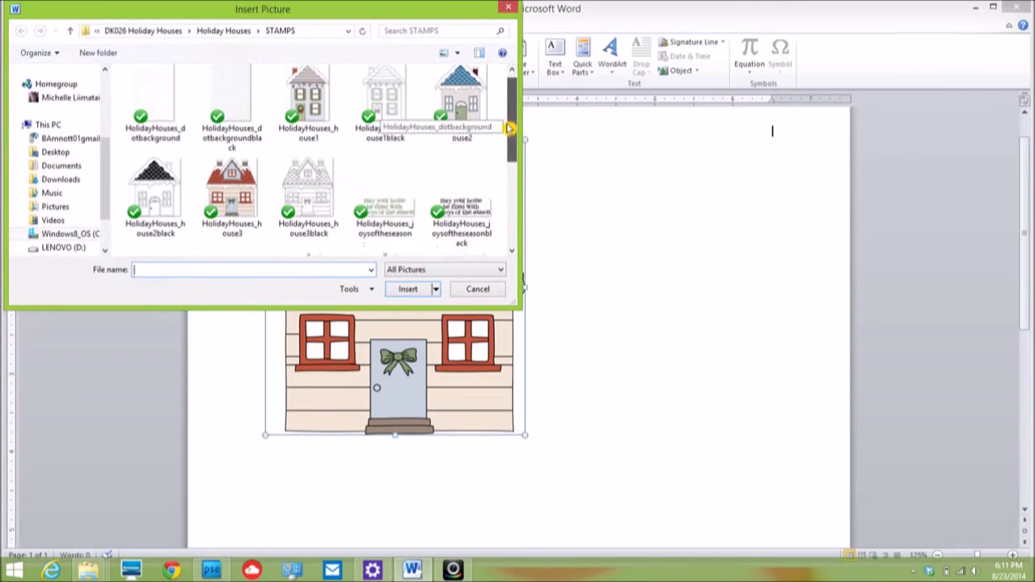
drag(509, 125, 502, 154)
click(465, 159)
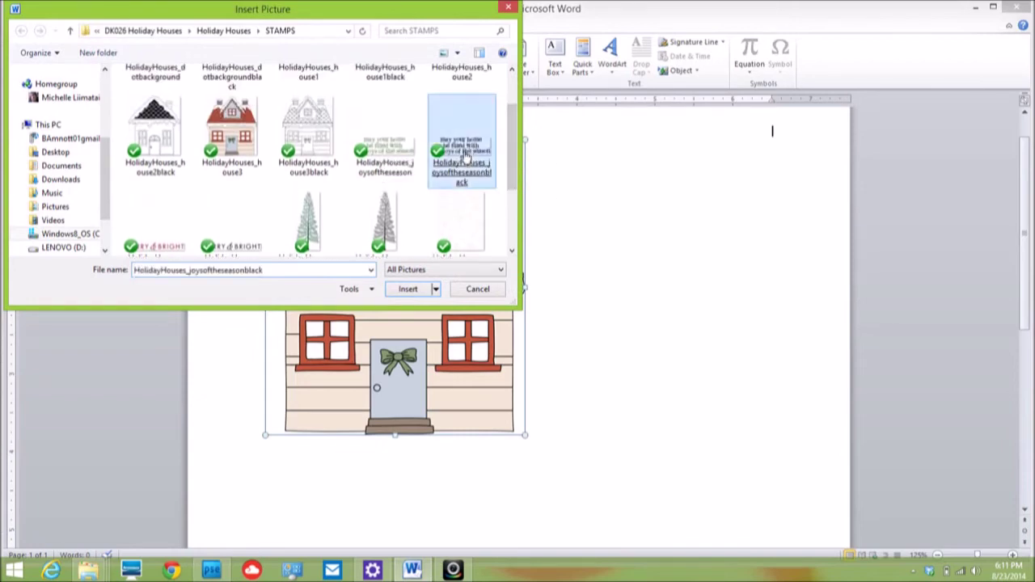
double_click(465, 158)
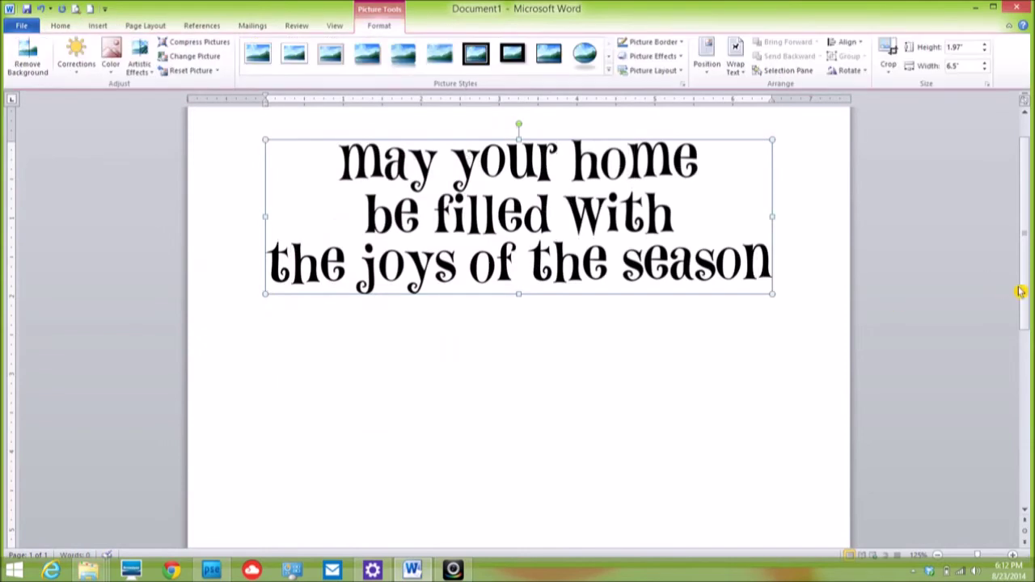
mouse_move(1020, 289)
mouse_down()
mouse_move(1023, 242)
mouse_move(1025, 296)
mouse_up()
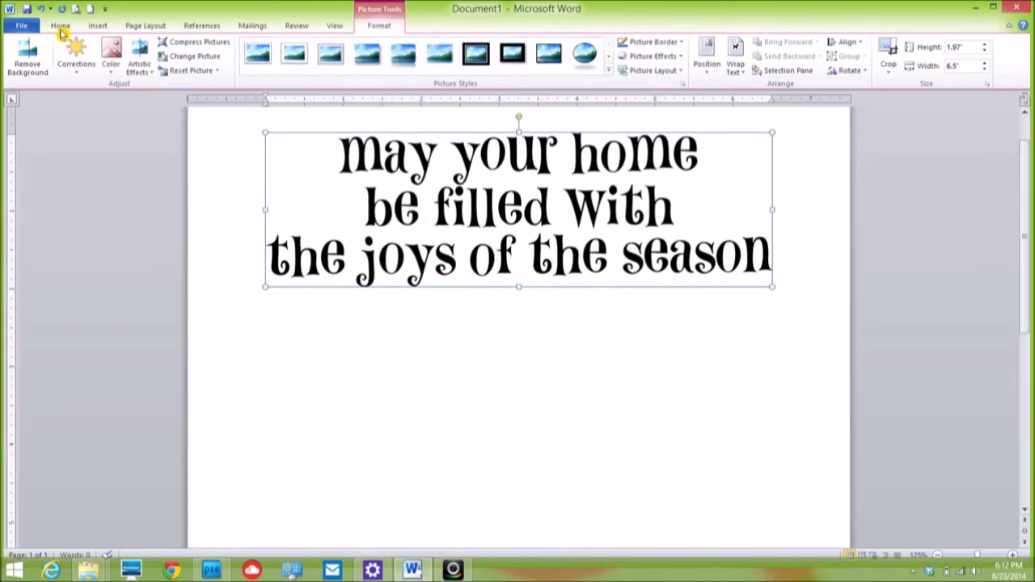
click(40, 10)
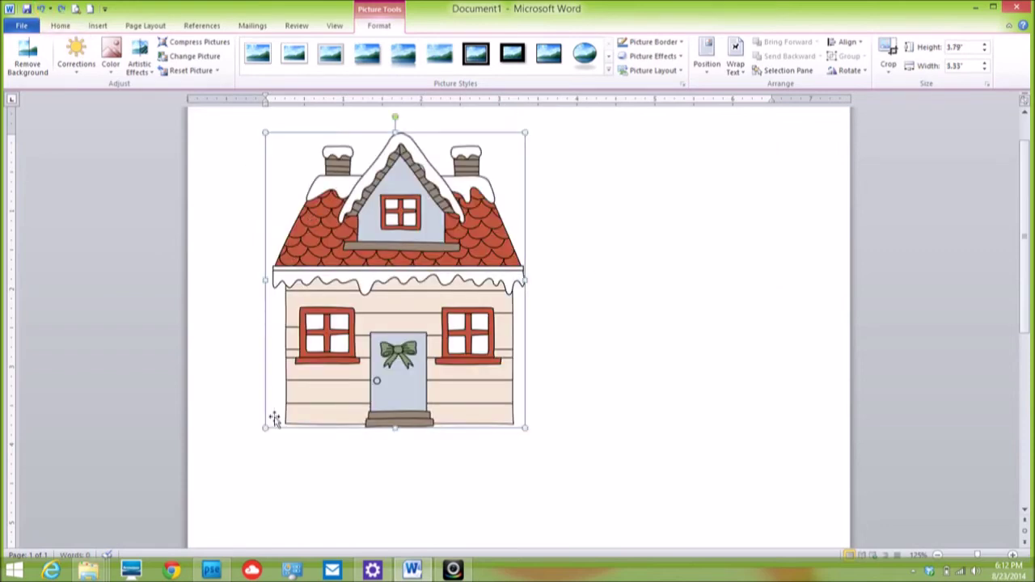
Deselect the house and insert the HolidayHouses_joysoftheseasonblack picture from the STAMPS folder after it.
click(764, 230)
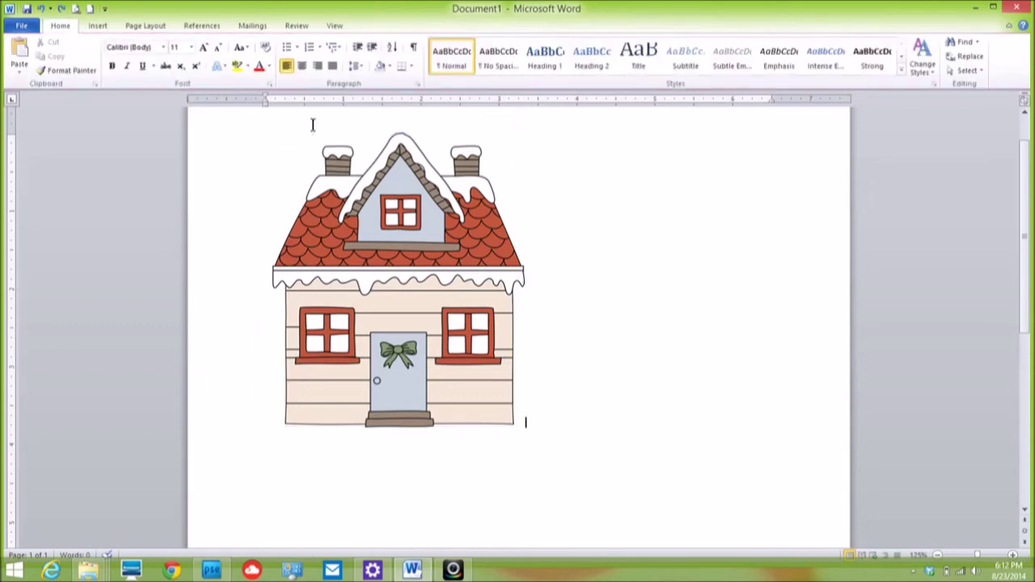
click(95, 26)
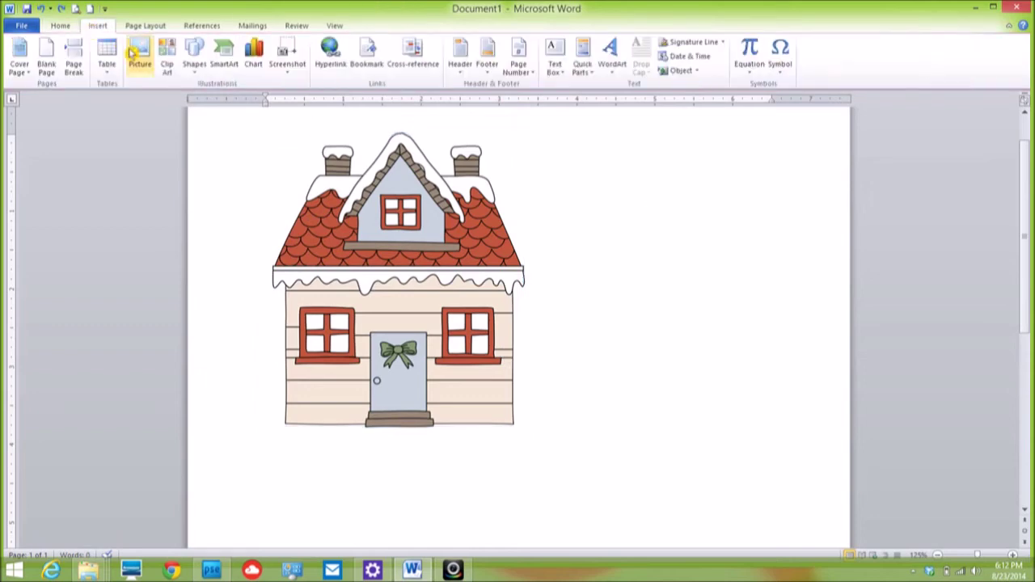
click(137, 55)
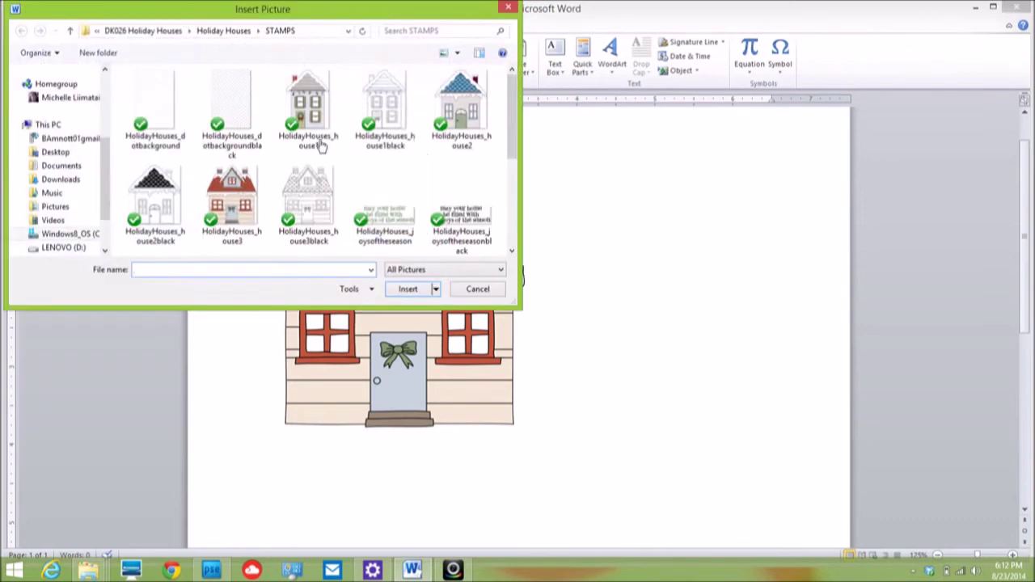
double_click(461, 230)
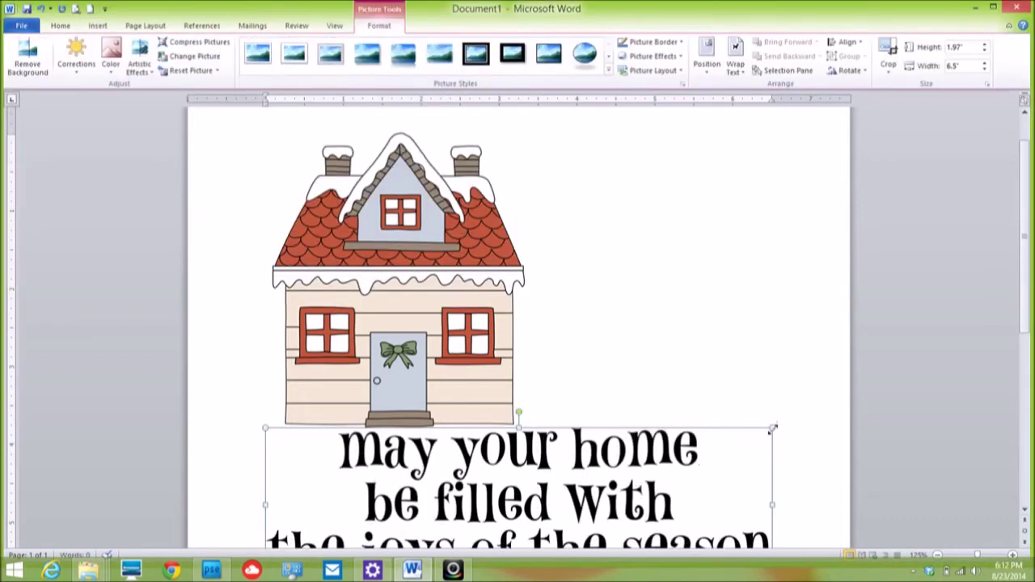
Shrink the sentiment picture to about 0.94 by 3.11 inches to fit beside the house, and undo moving it before the house.
drag(772, 428, 488, 495)
drag(570, 429, 511, 457)
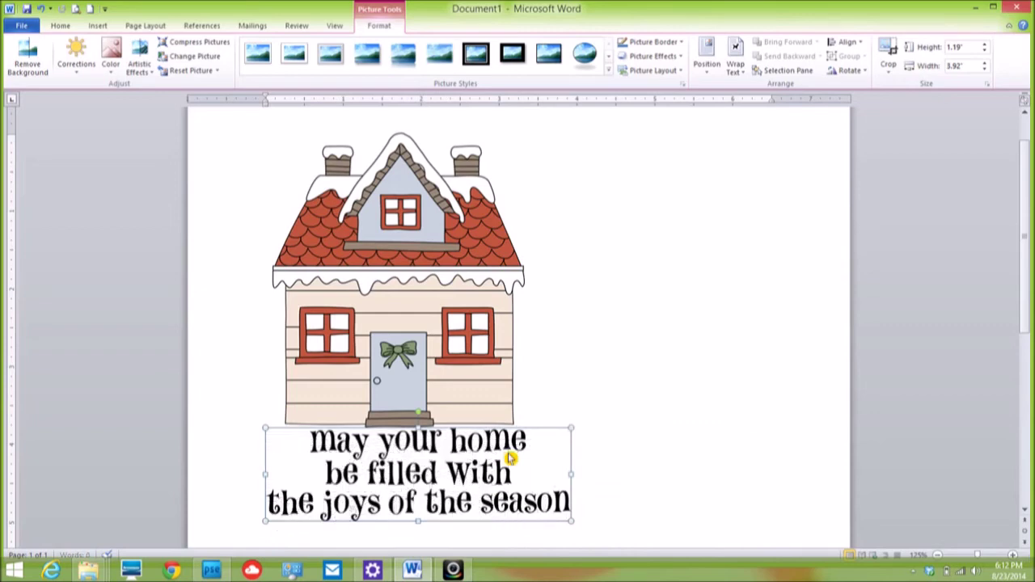
drag(630, 396, 403, 482)
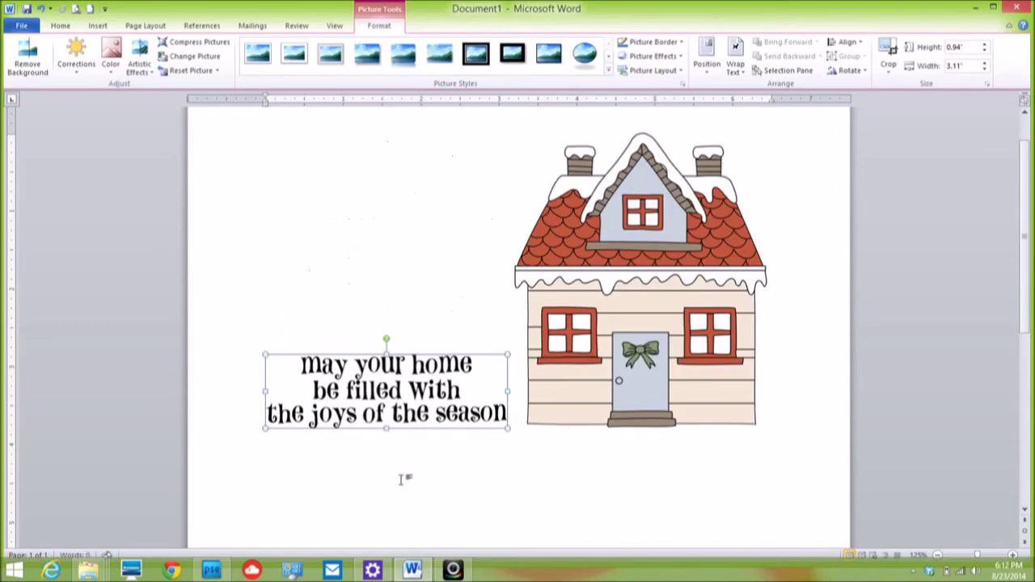
click(446, 440)
click(39, 8)
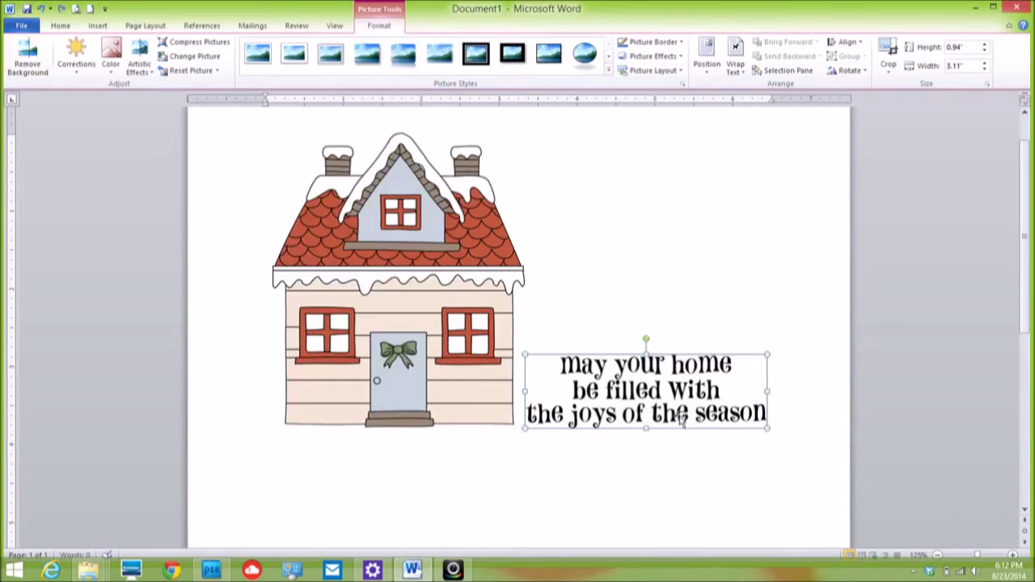
Enlarge the sentiment picture to about 1.18 by 3.9 inches and apply the Last Custom Setting margins of 0.5 inch on all sides.
drag(767, 428, 828, 449)
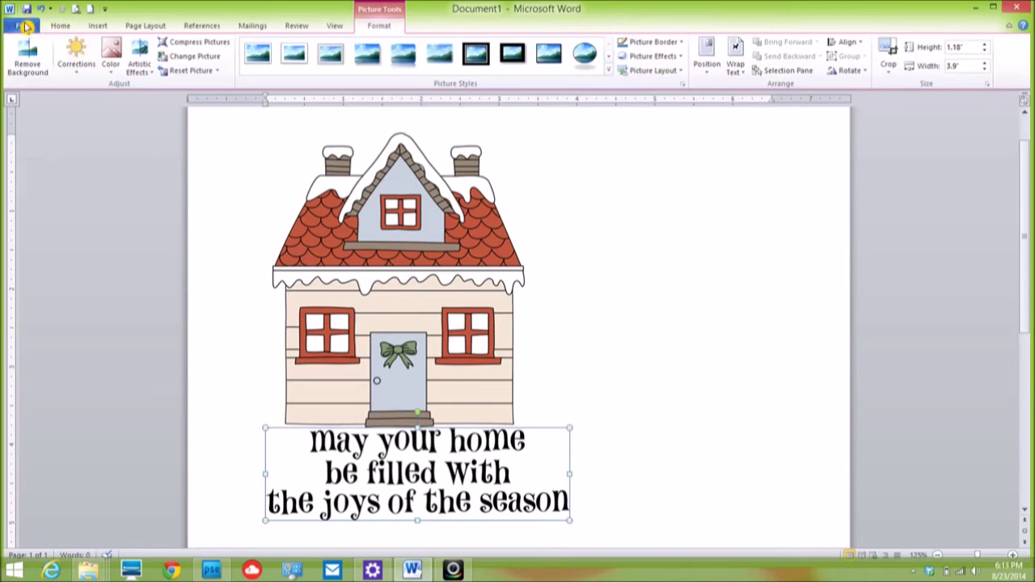
click(140, 25)
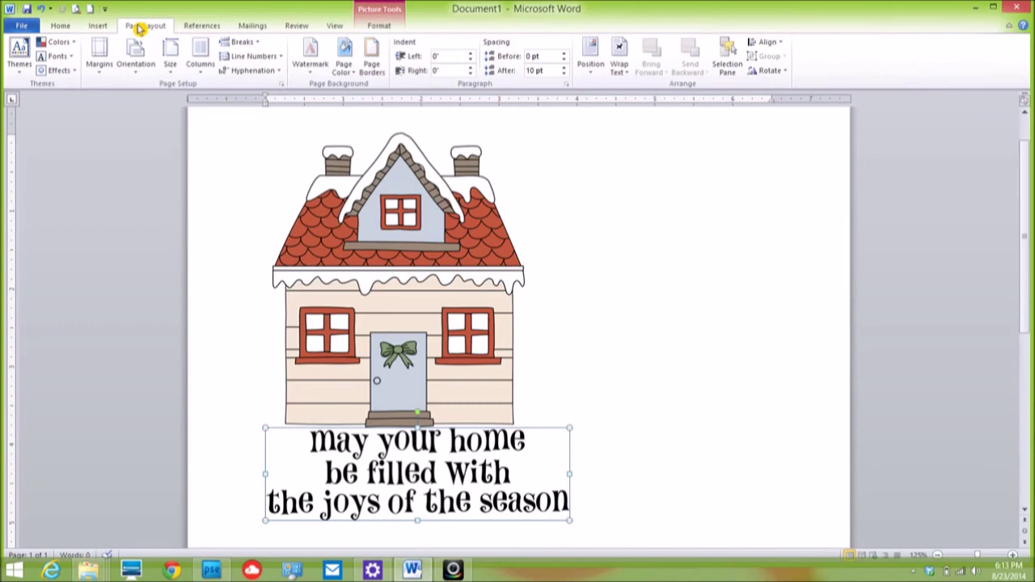
click(98, 59)
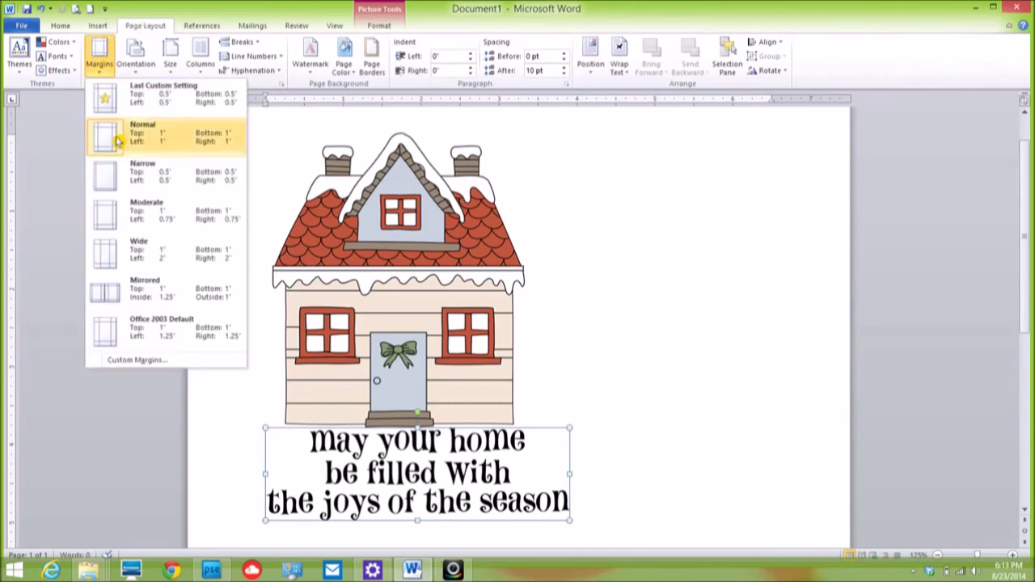
click(164, 106)
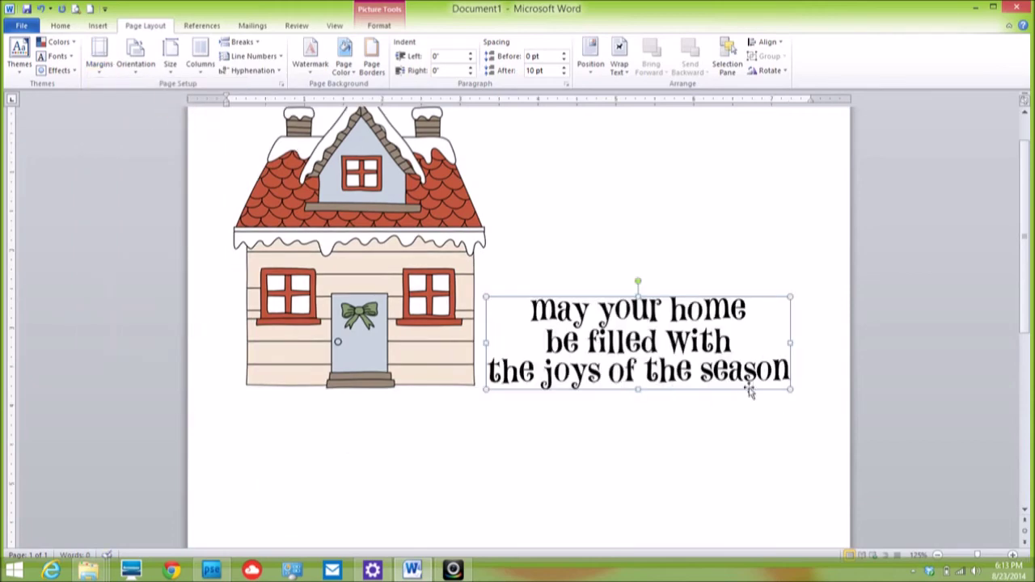
Resize the sentiment picture to the largest size that still fits beside the house, and deselect the pictures.
drag(791, 391, 913, 433)
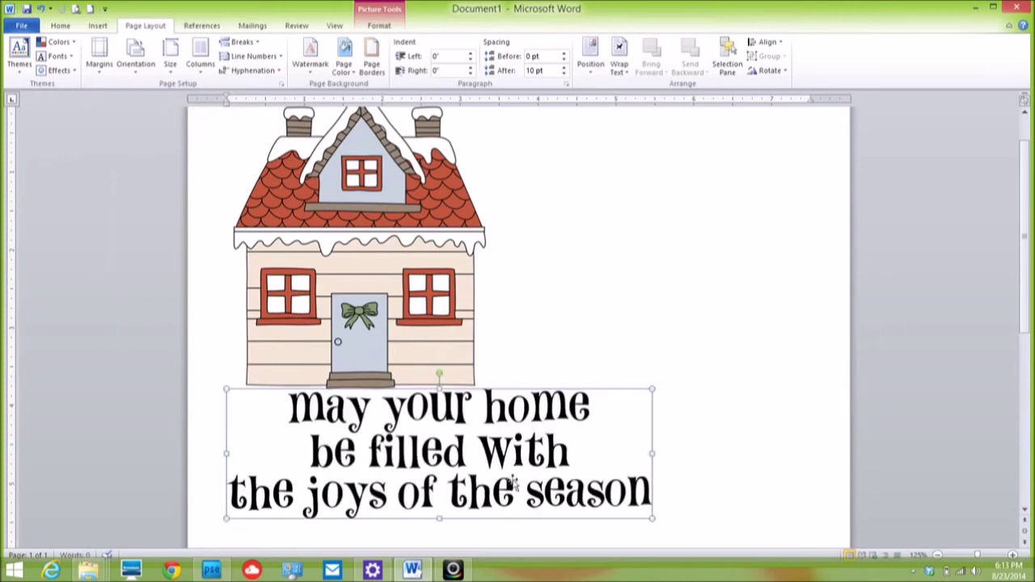
drag(654, 519, 562, 491)
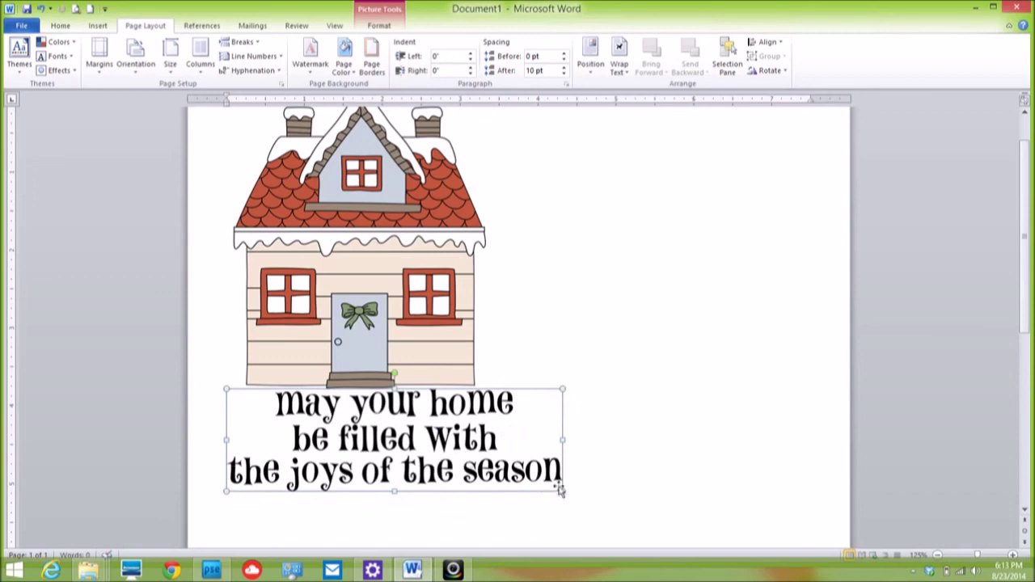
drag(555, 486, 548, 480)
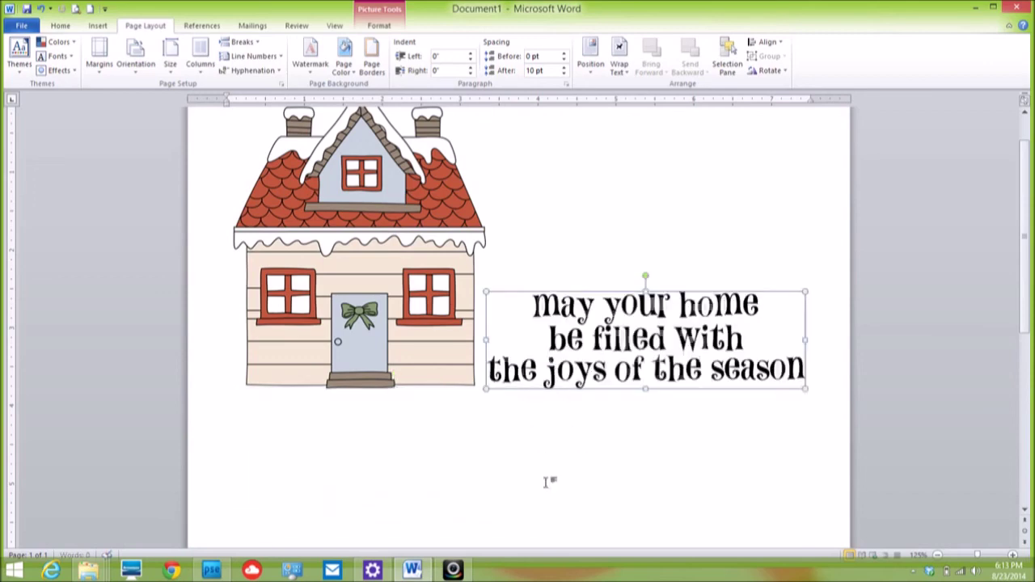
click(482, 366)
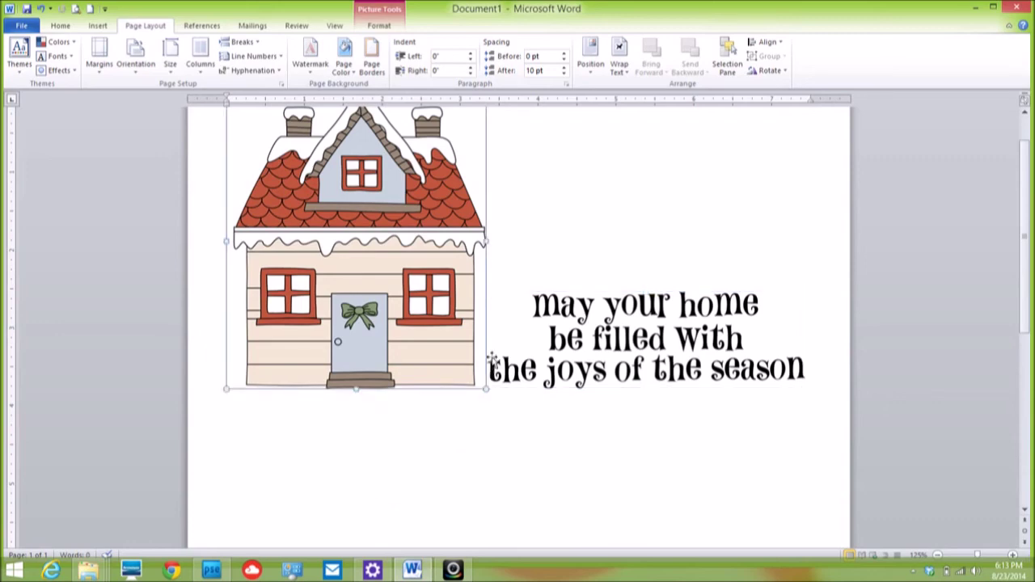
click(494, 353)
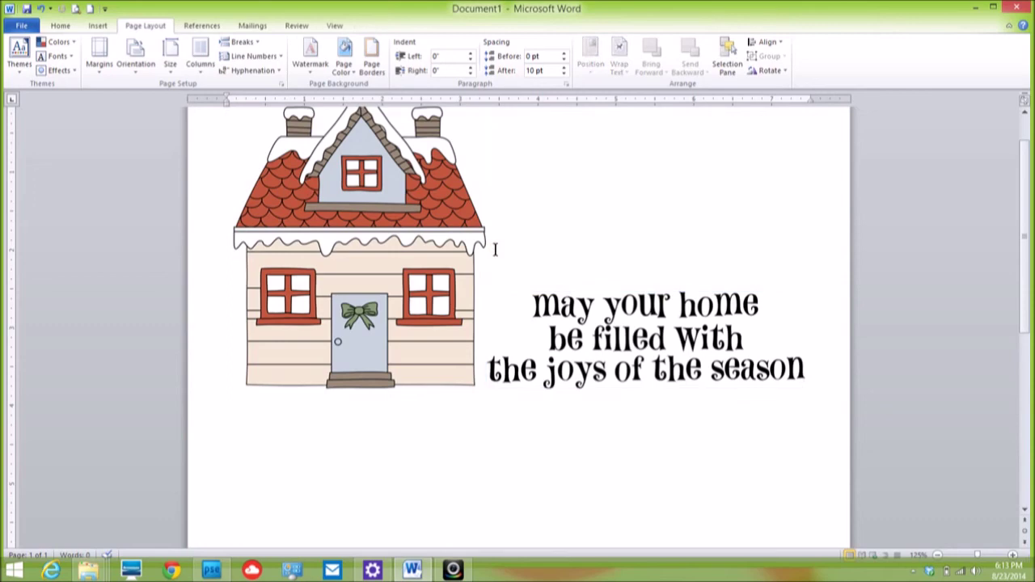
Move the sentiment picture onto a new line below the house, shrink it proportionally to roughly the house's width, and deselect it.
key(Return)
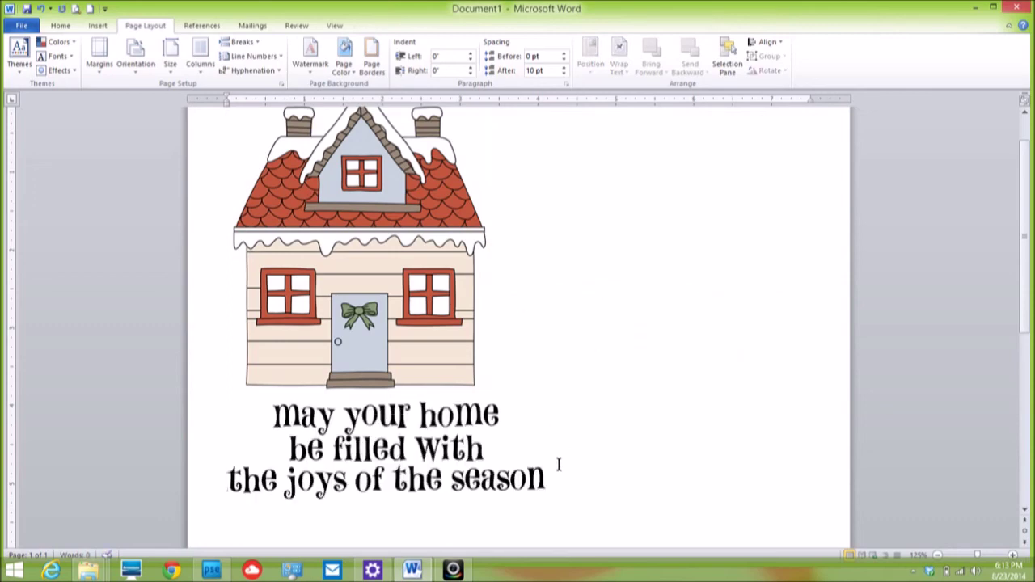
click(527, 482)
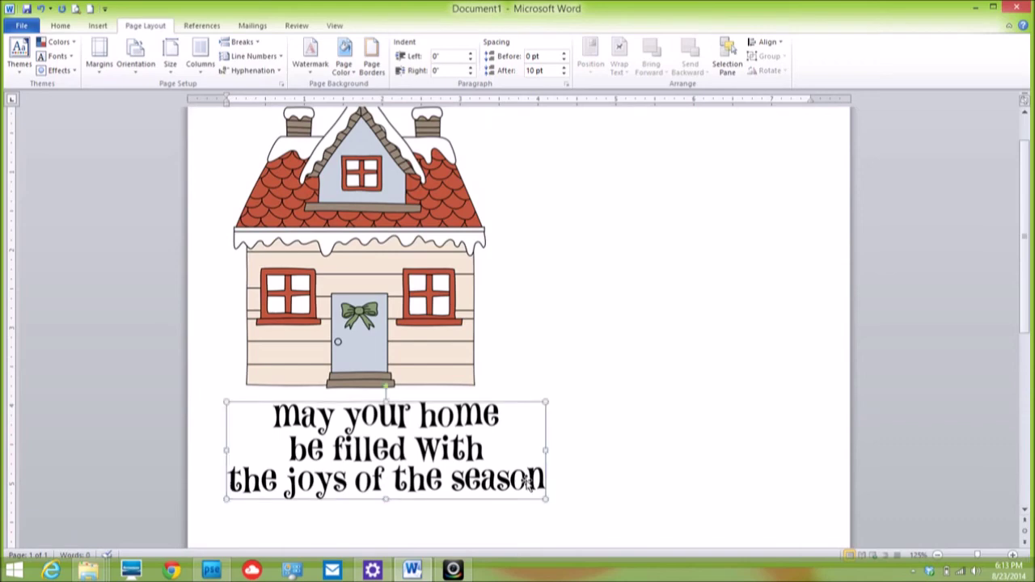
drag(546, 499, 508, 487)
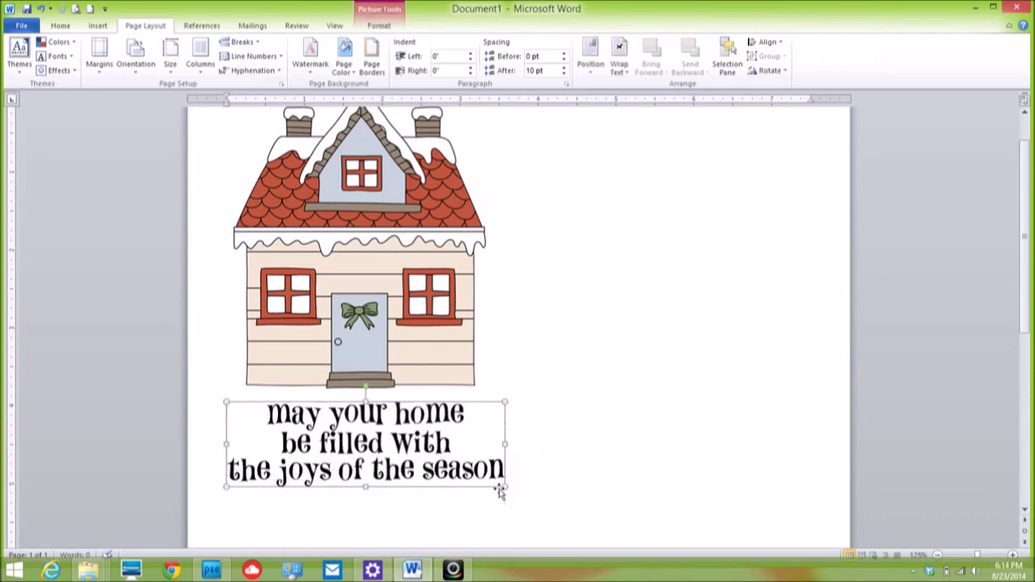
click(540, 486)
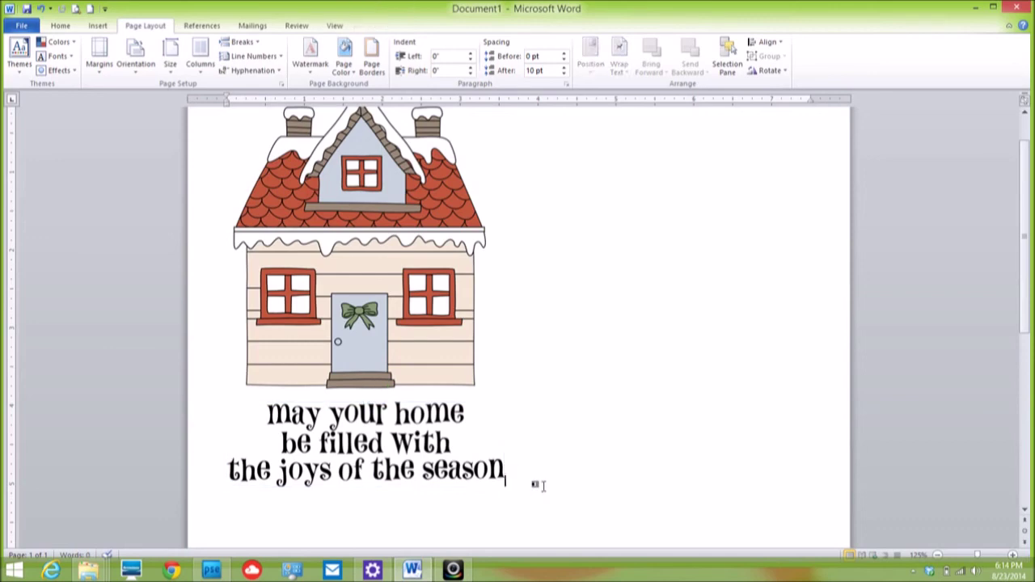
Preview how the house and sentiment page will print.
drag(1023, 320, 1016, 274)
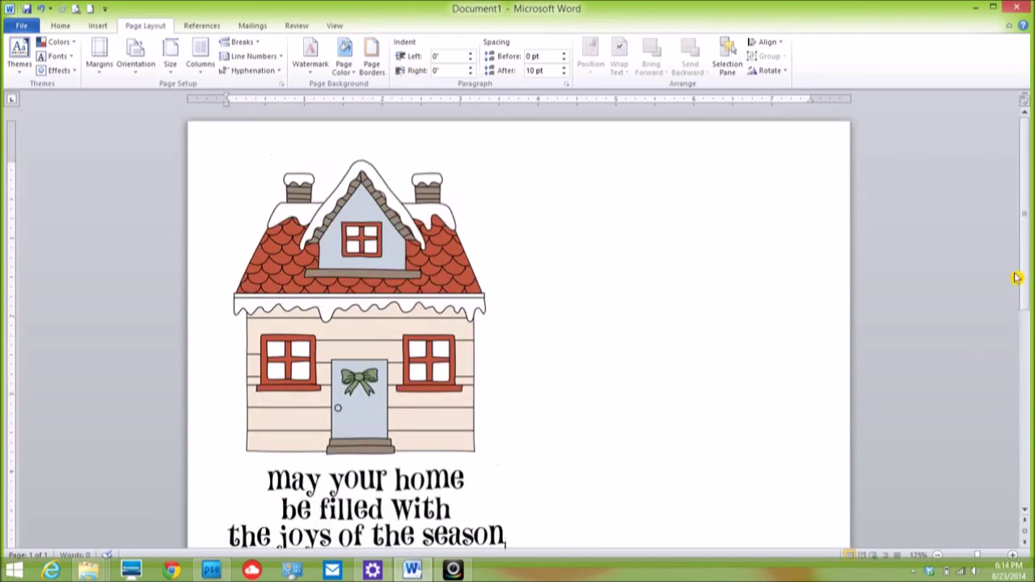
click(25, 27)
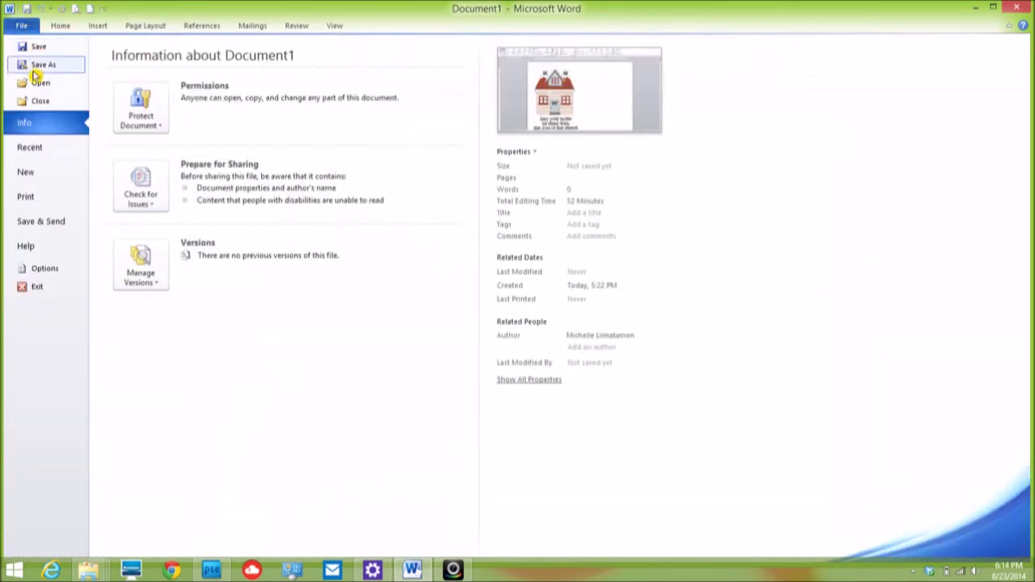
click(25, 198)
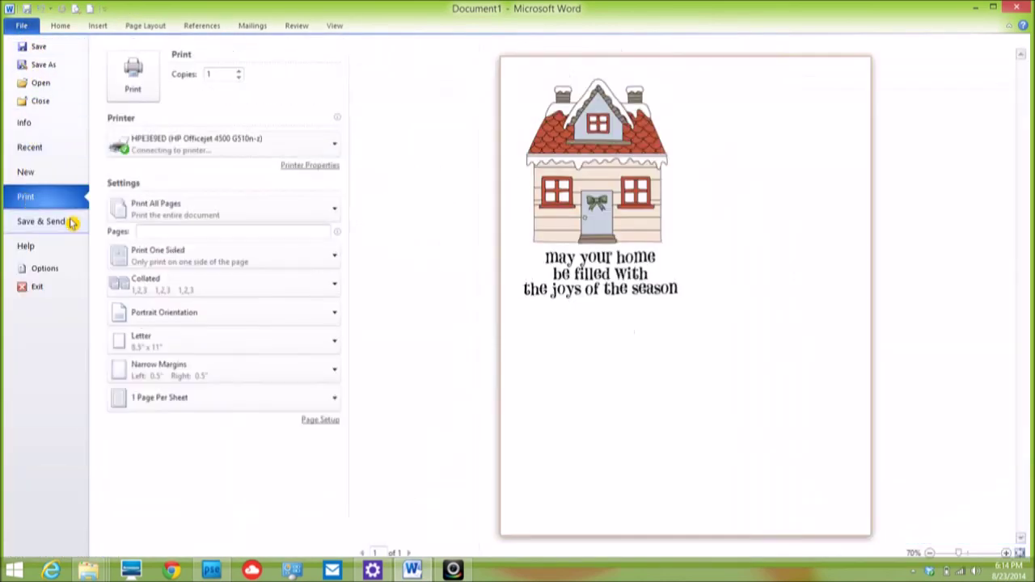